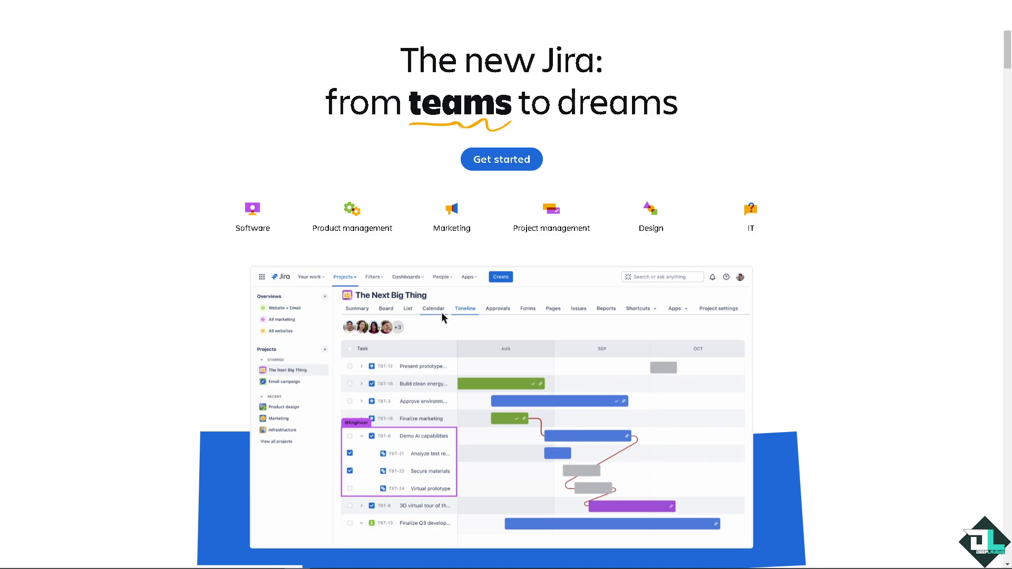
Step: Start from Jira's Get started button to reach the DL96 backlog with DL96-1 showing
click(474, 160)
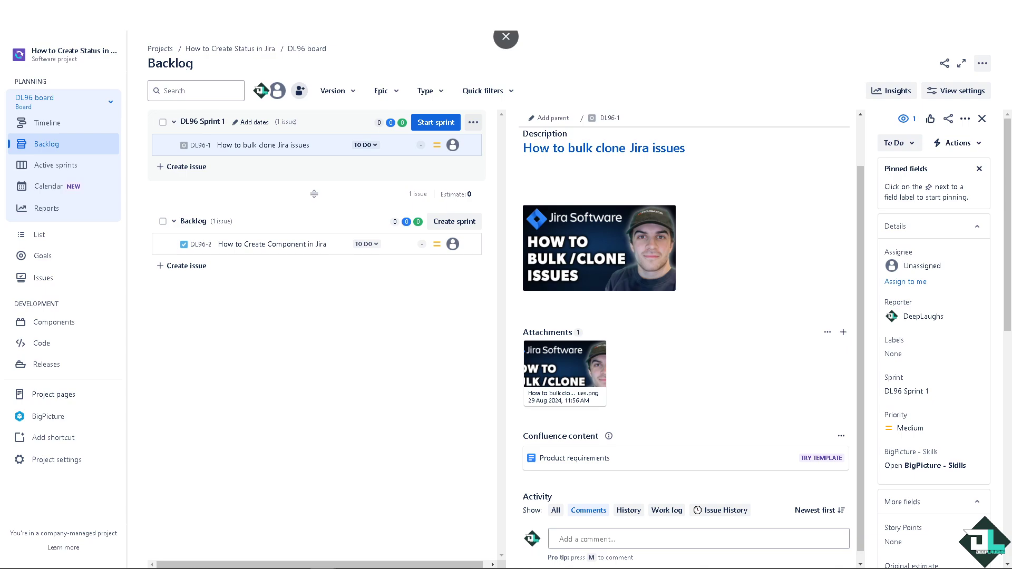
Step: Show all issues from the Filters menu, check the JQL query, then return to Basic view
click(187, 15)
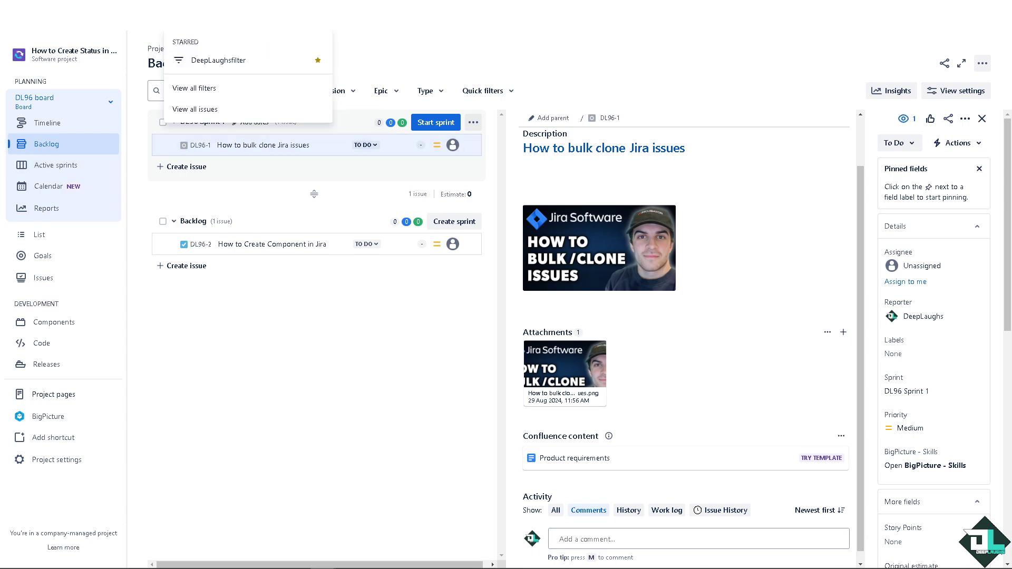
click(218, 108)
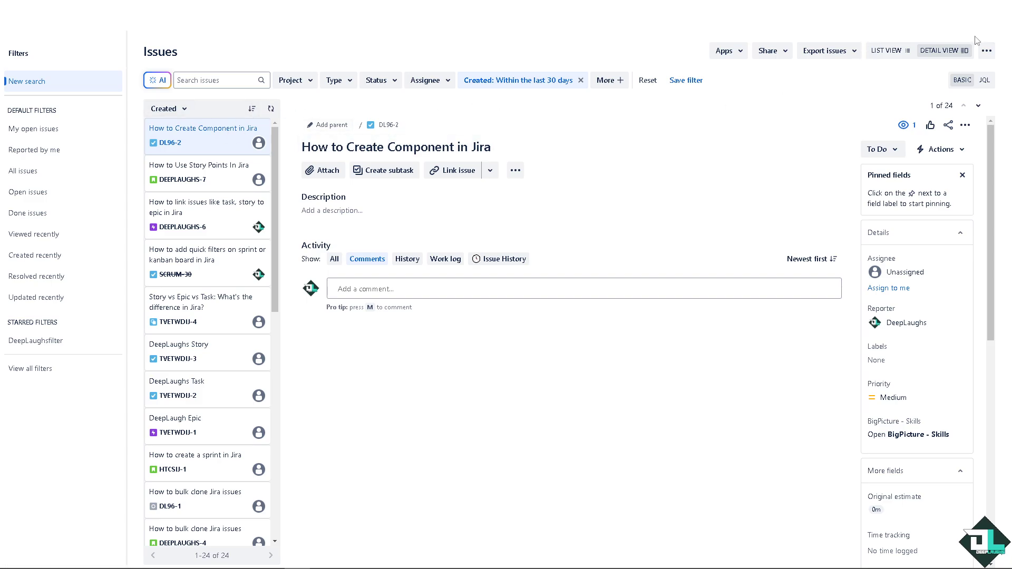
click(982, 82)
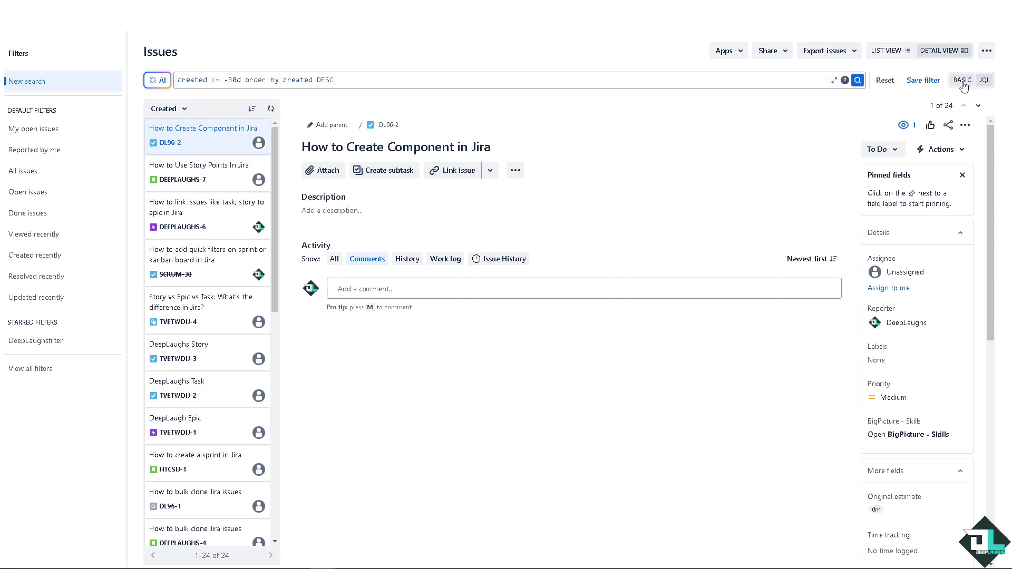
click(962, 82)
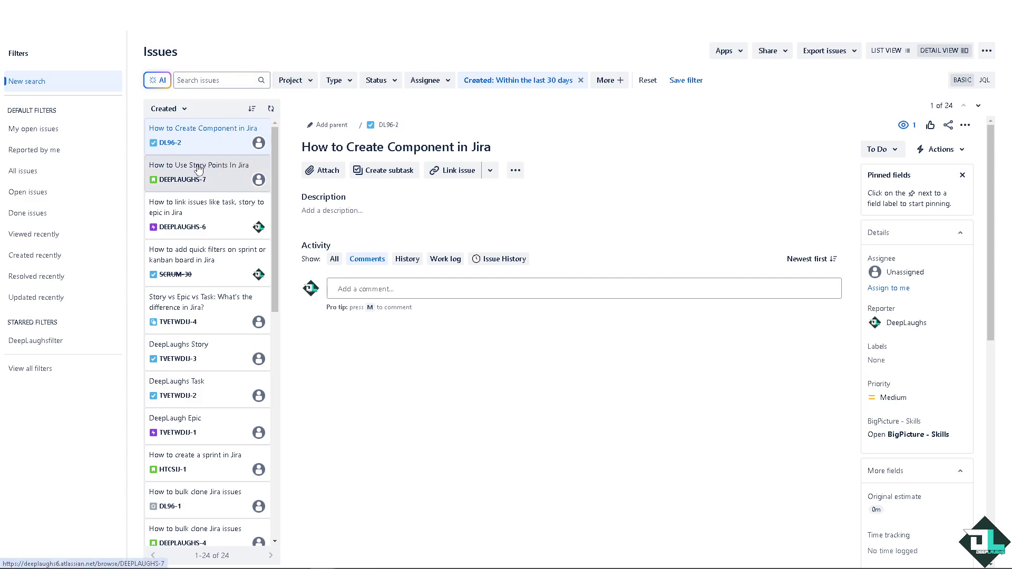
Step: Bulk change all 24 issues with every issue selected and Edit Issues as the operation
click(985, 52)
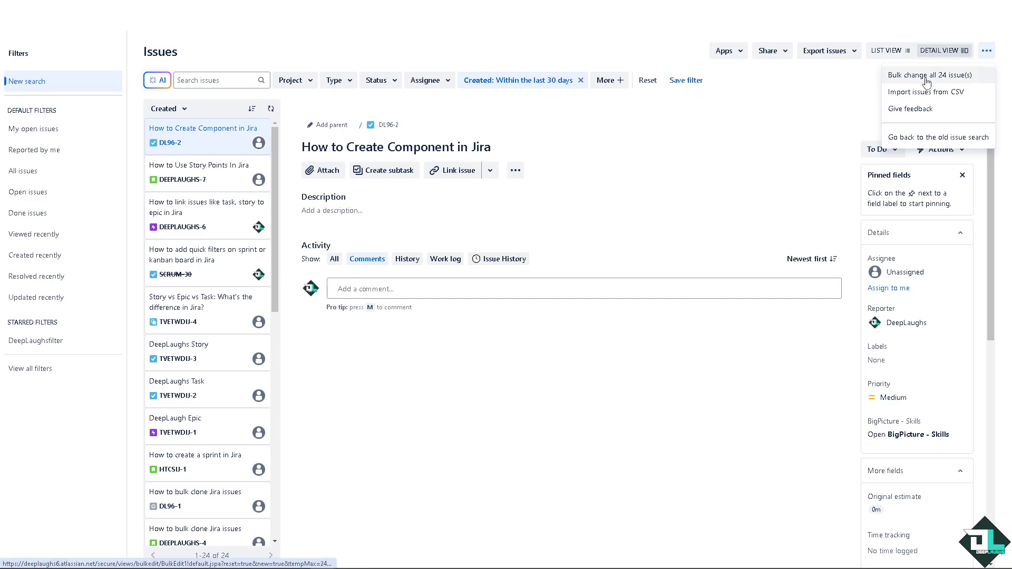
click(926, 79)
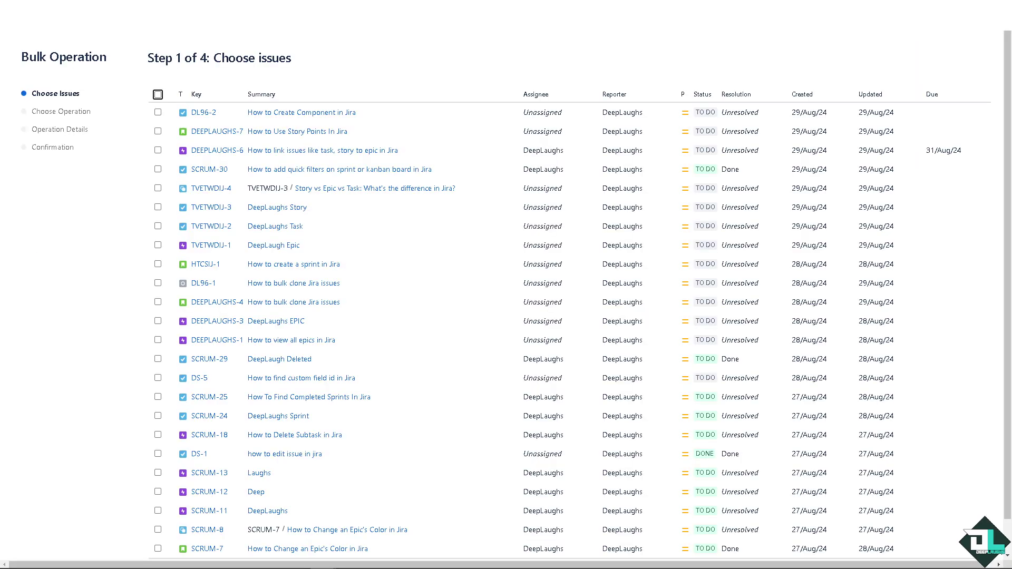
click(158, 94)
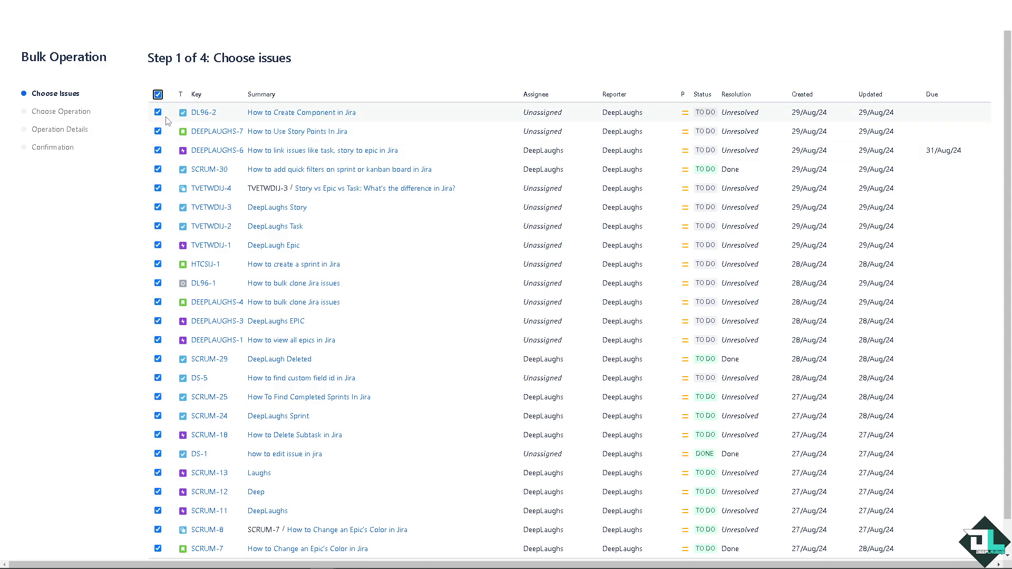
scroll(226, 136, down, 1)
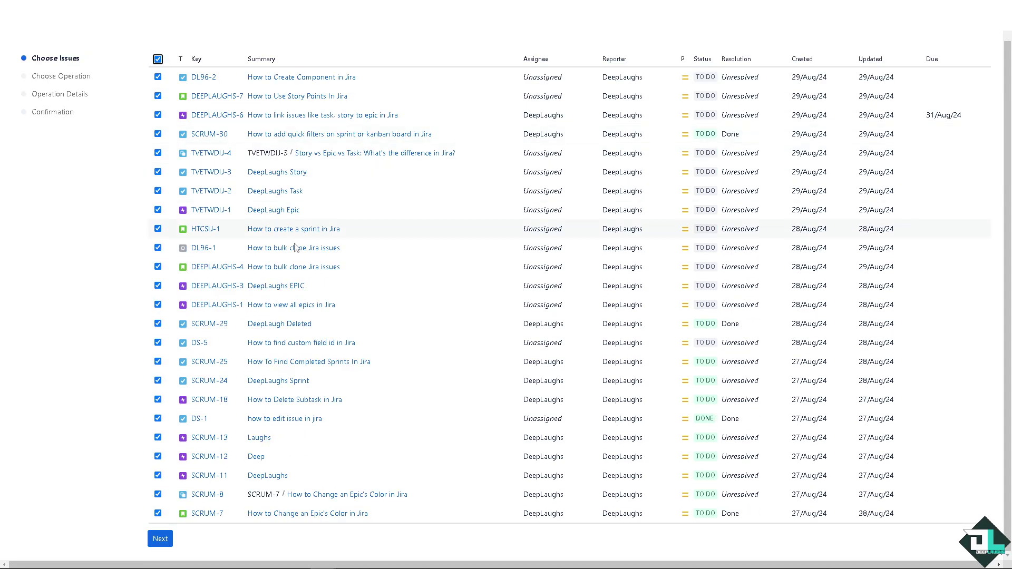
click(157, 542)
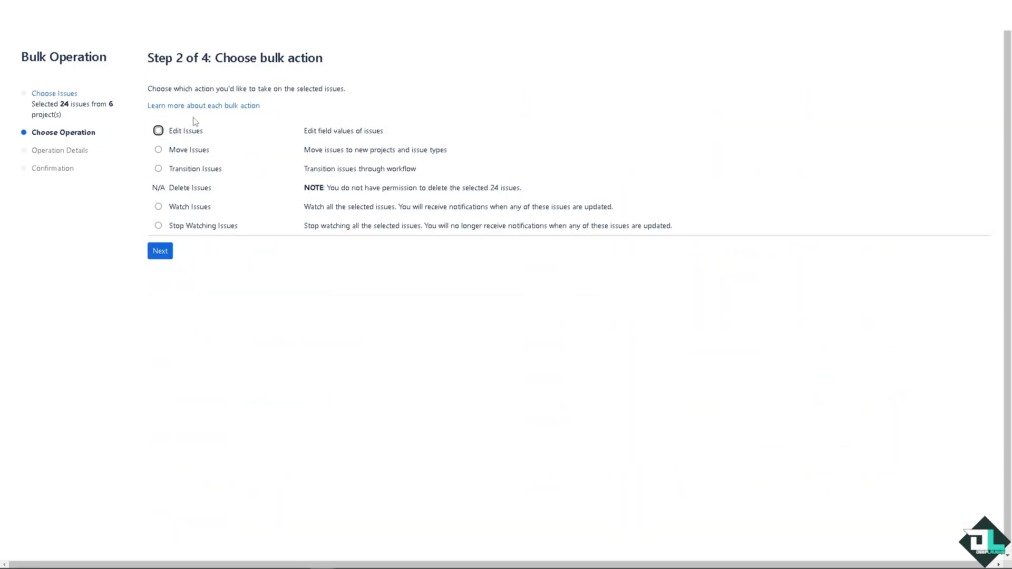
click(158, 131)
Step: Advance to Operation Details, leaving priority at Highest and the assignee unchanged
click(161, 253)
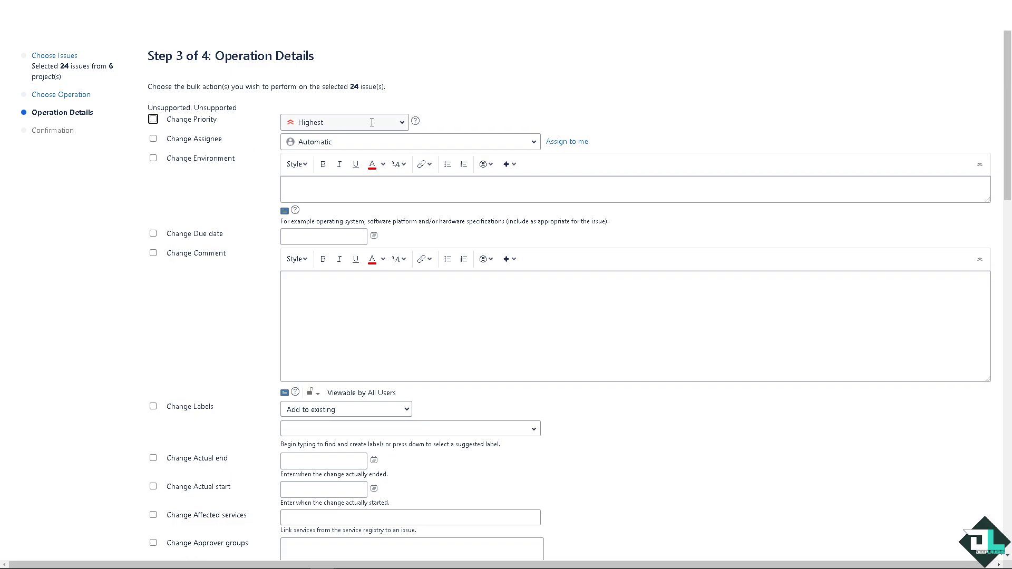
click(399, 124)
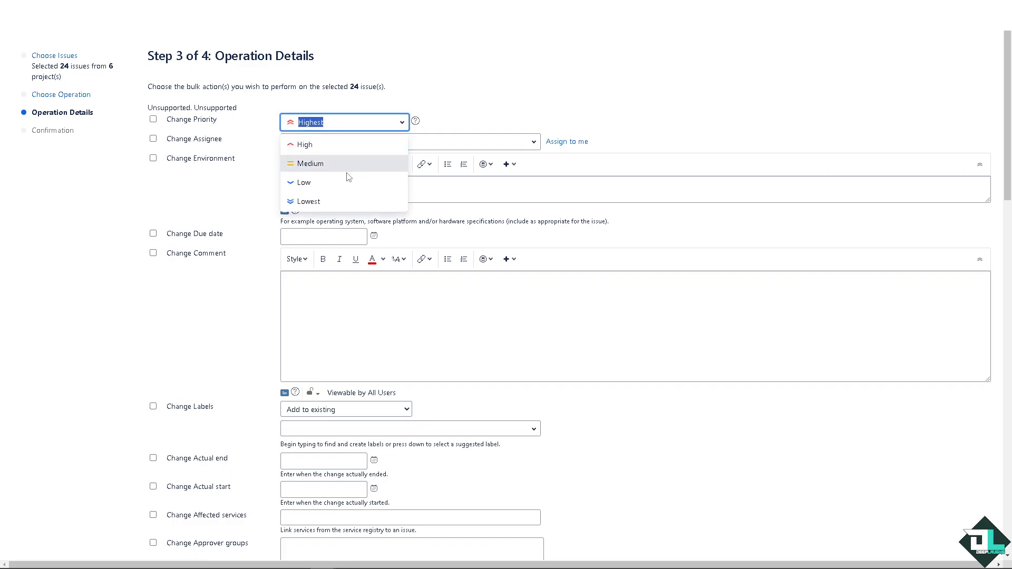
click(111, 204)
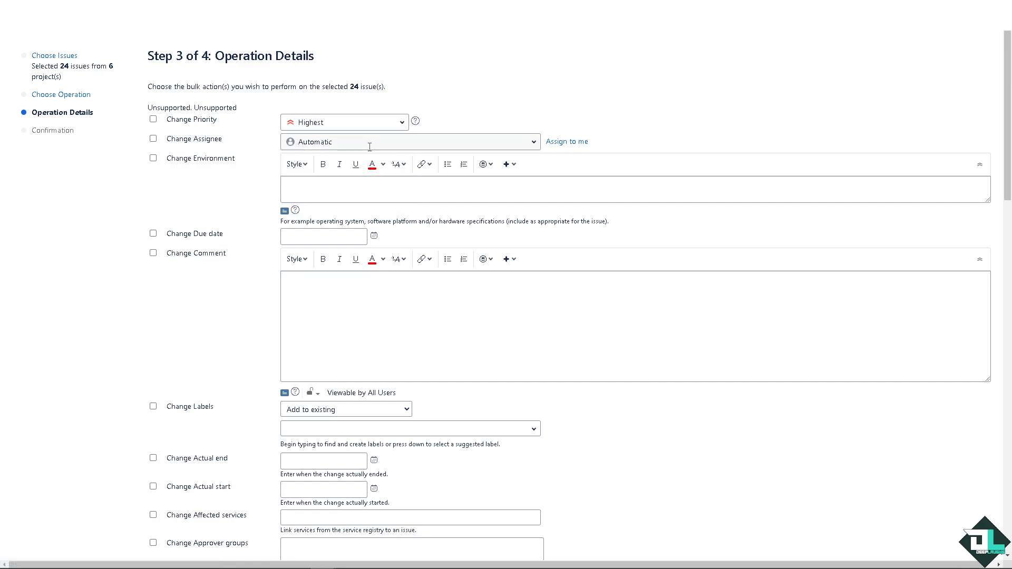
click(400, 142)
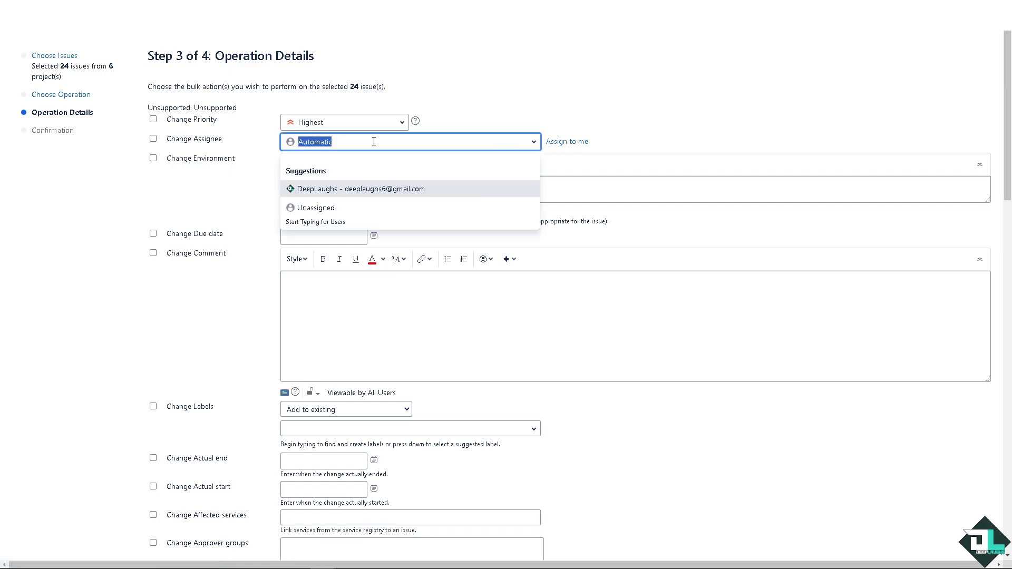
click(85, 272)
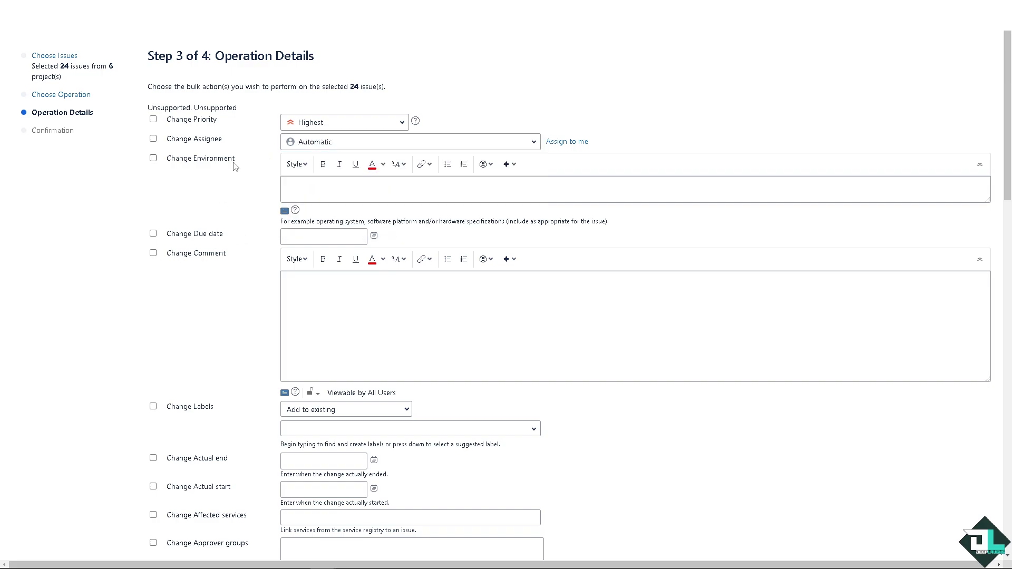
Step: Set Environment to 'How to bulk clone Jira issues' and Due date to 30/Aug/24
click(336, 194)
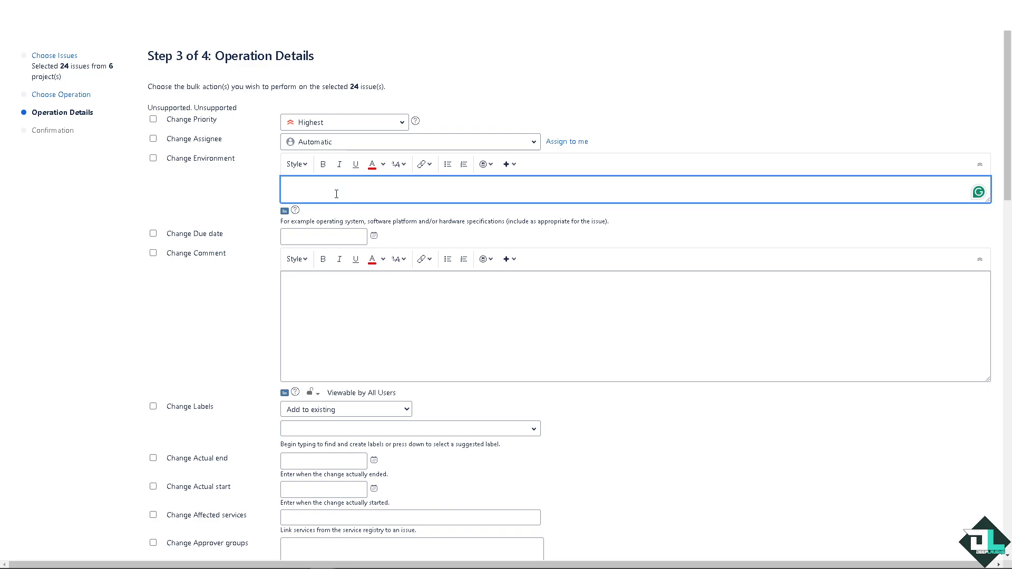
text(How to bulk clone Jira issues)
click(509, 166)
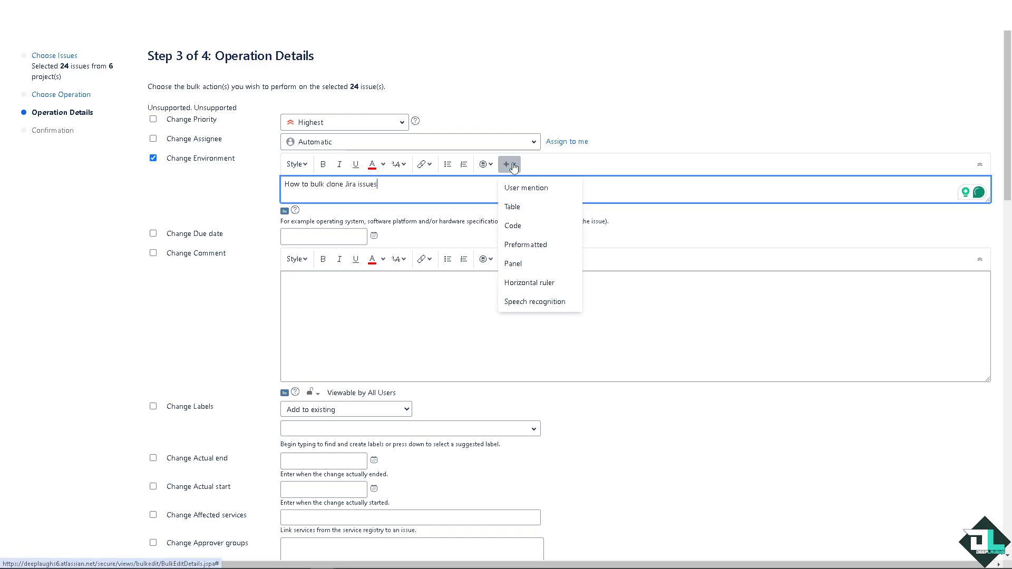
click(426, 191)
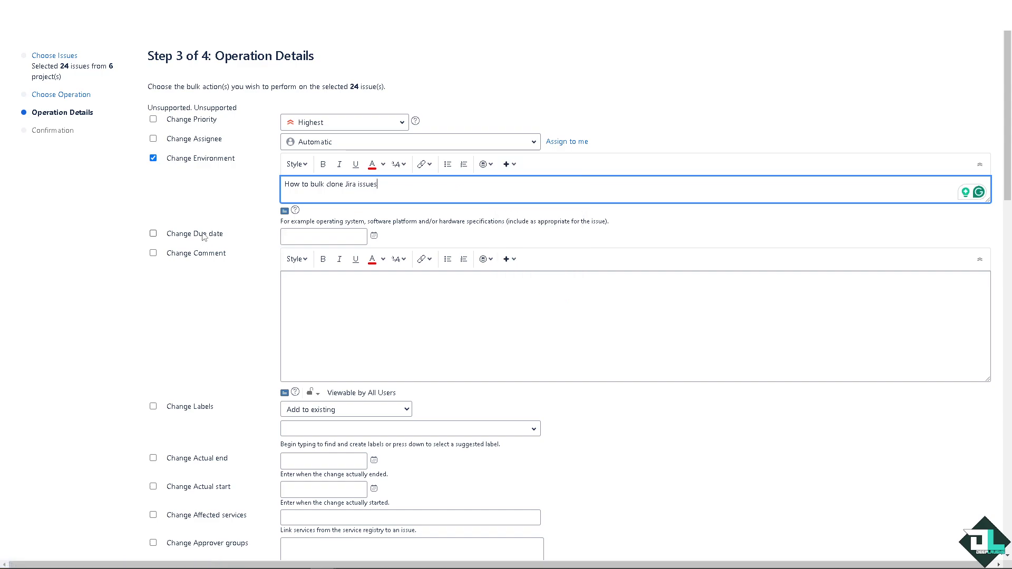
click(379, 238)
click(377, 236)
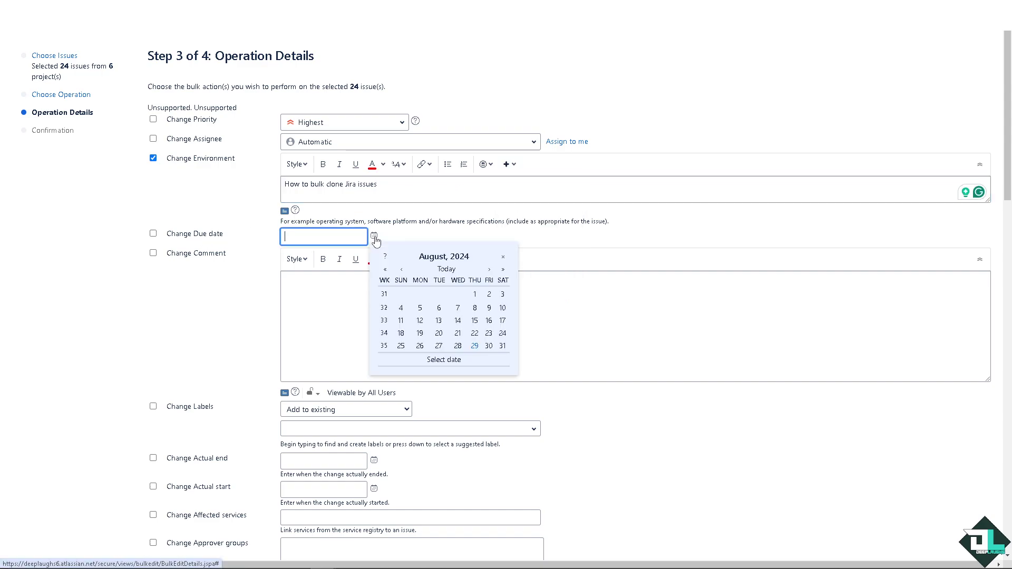
click(488, 346)
Step: Add a bold comment 'How to bulk clone Jira issues' to the bulk edit
click(193, 253)
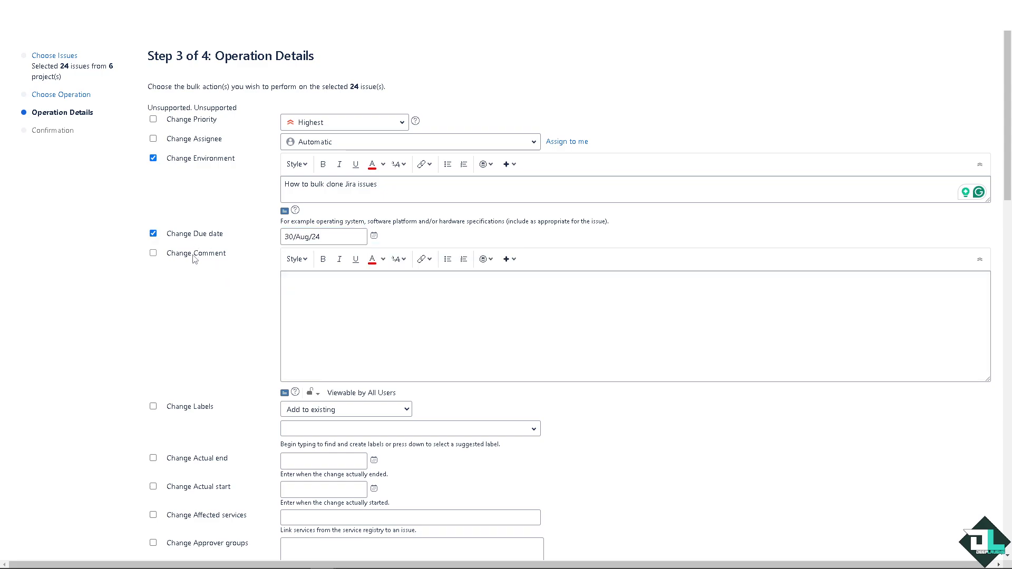
click(427, 314)
text(How to bulk clone Jira issues)
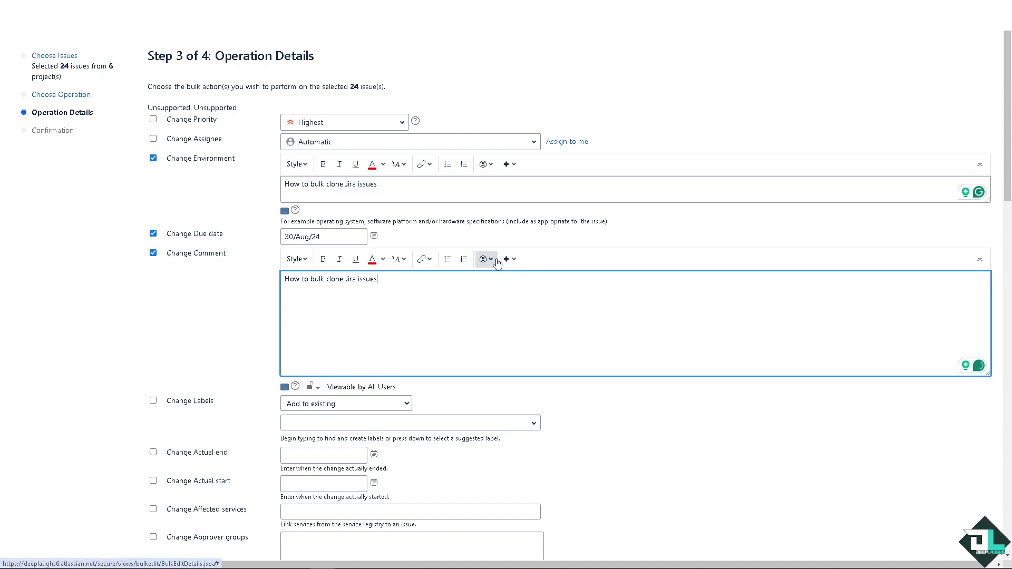
drag(382, 274, 253, 283)
click(323, 259)
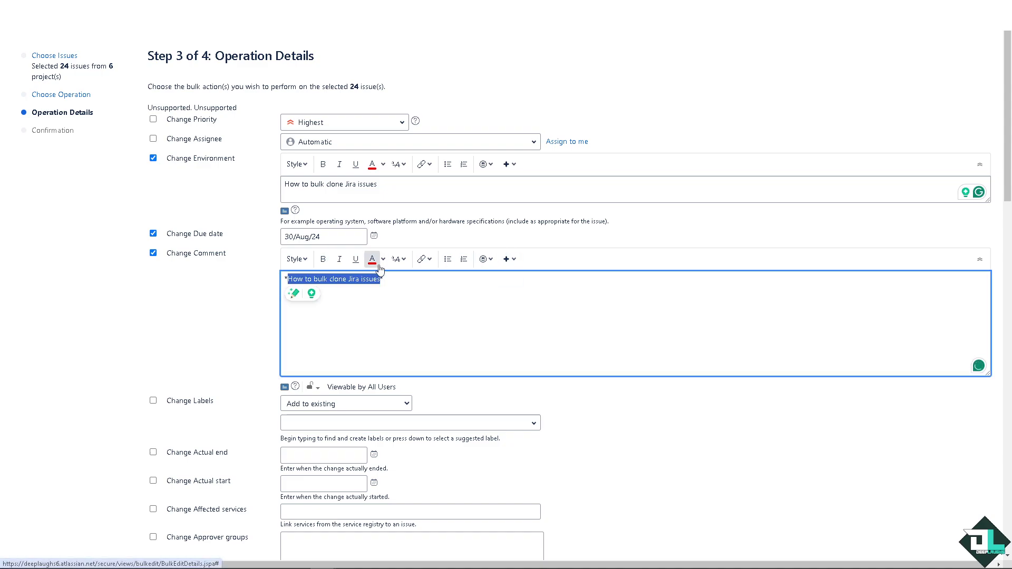
click(382, 259)
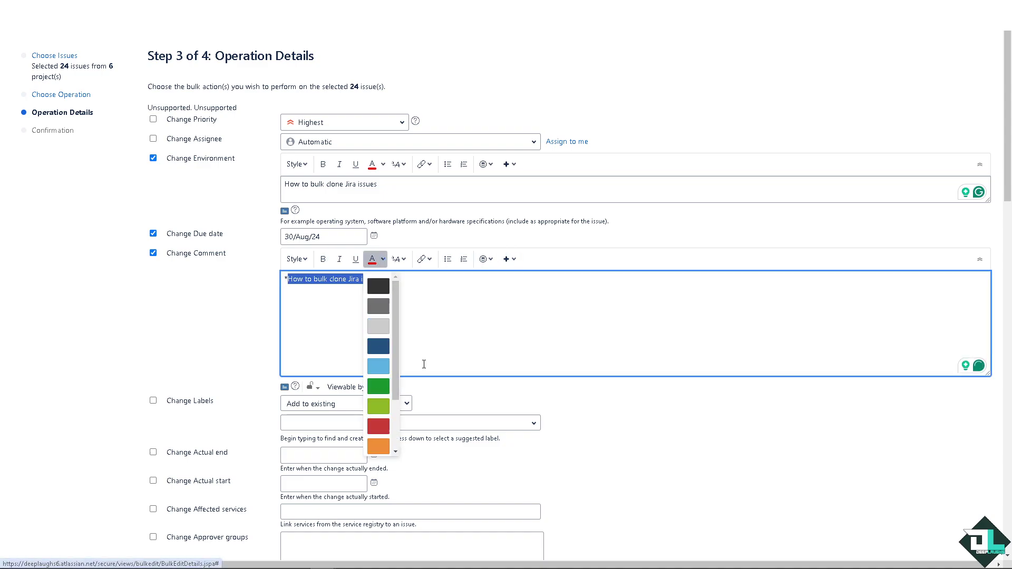
click(412, 295)
Step: Include Labels with Add to existing and tick Actual end for changing
scroll(367, 308, down, 1)
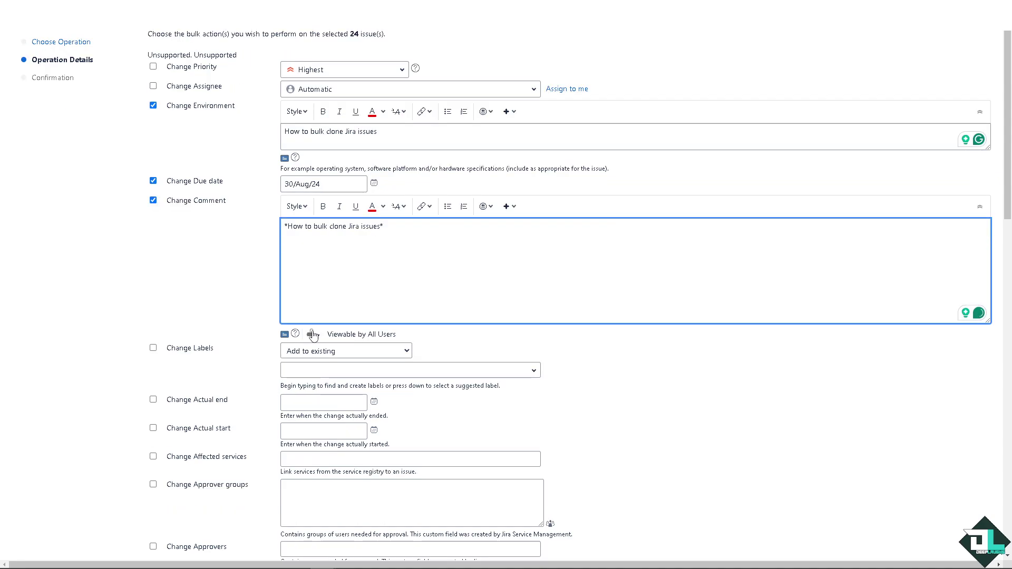
click(174, 349)
click(374, 352)
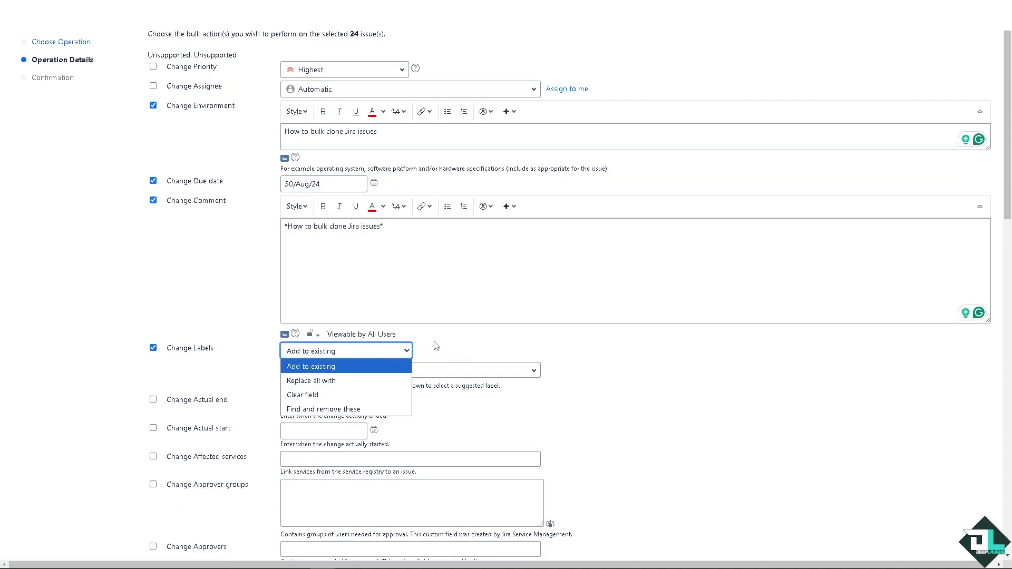
click(447, 347)
click(189, 405)
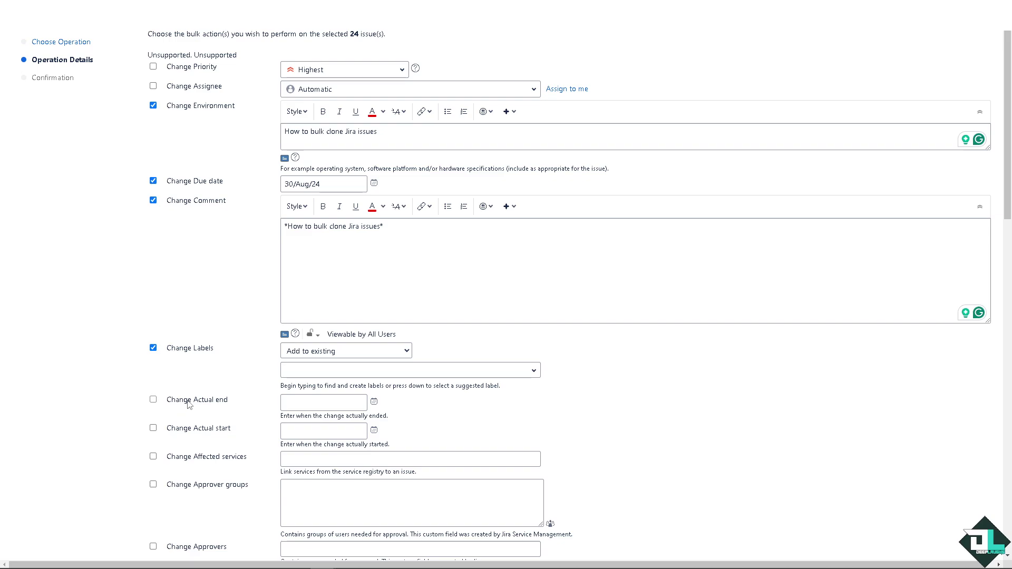
scroll(188, 405, down, 1)
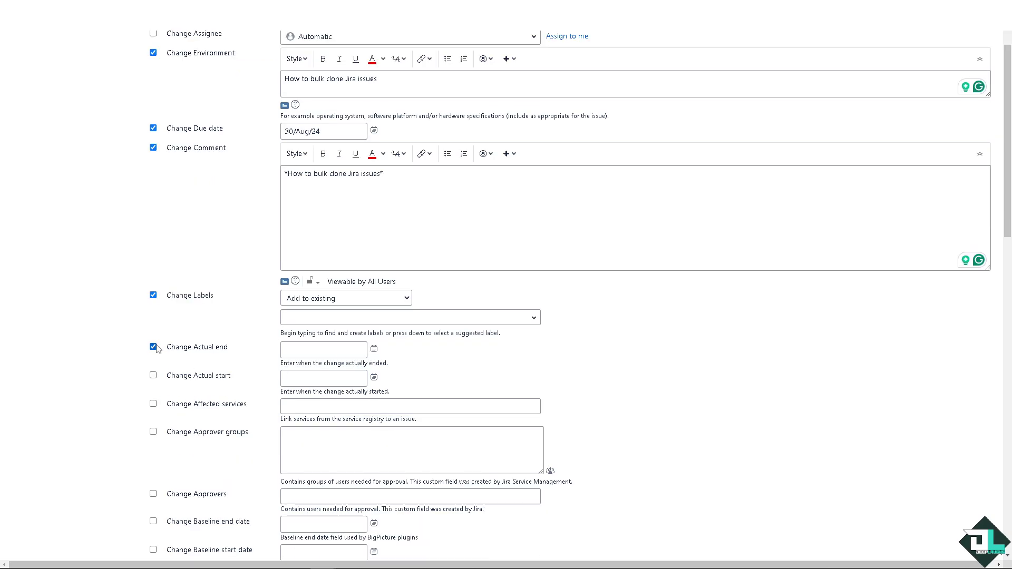
scroll(185, 382, down, 9)
scroll(192, 395, down, 8)
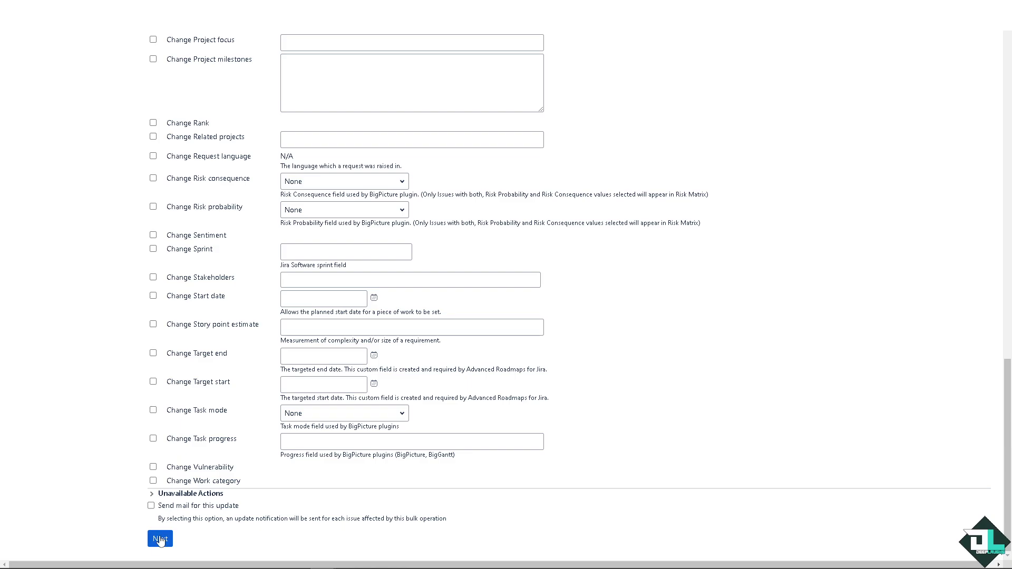
Step: Proceed from Operation Details and review the Labels error requiring a value for Add to existing
click(160, 539)
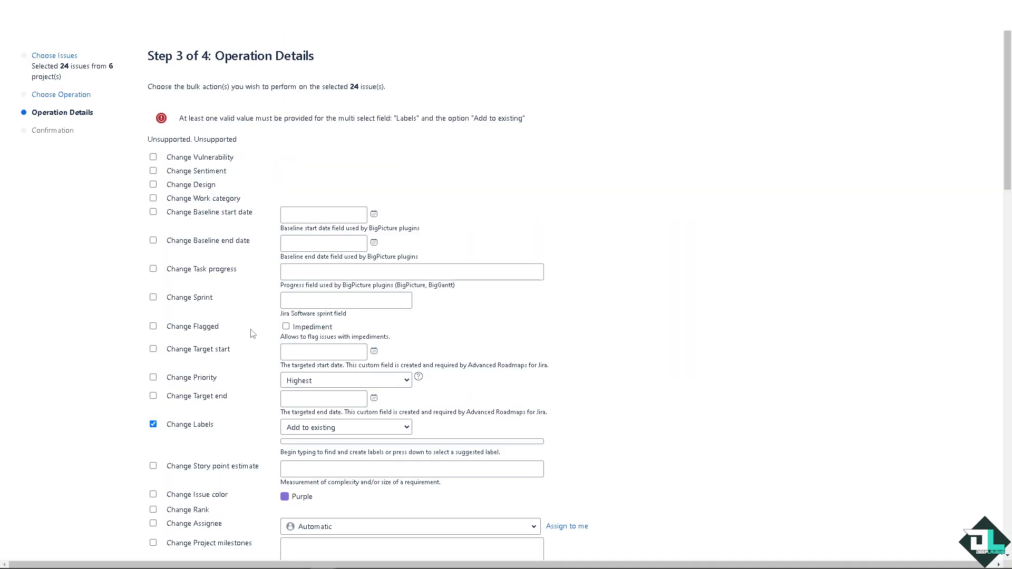
scroll(255, 322, down, 15)
scroll(256, 313, up, 5)
scroll(255, 313, down, 1)
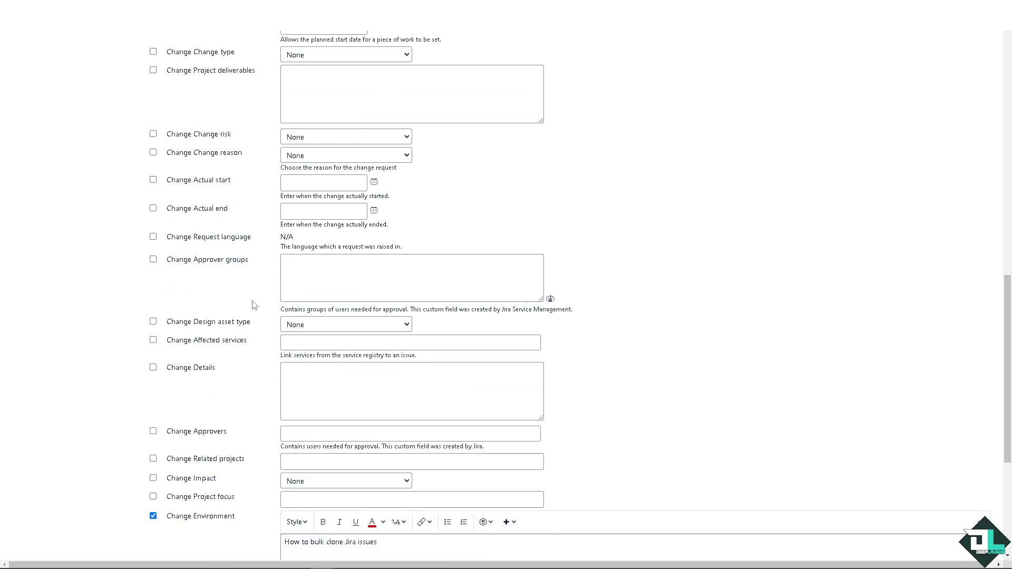
scroll(255, 295, up, 13)
scroll(255, 292, up, 2)
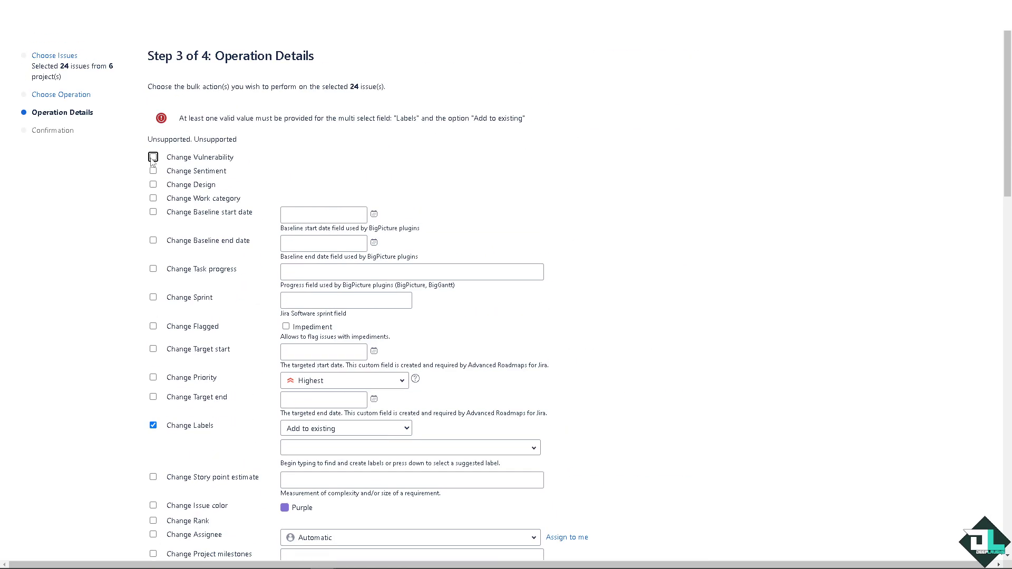
scroll(292, 301, down, 2)
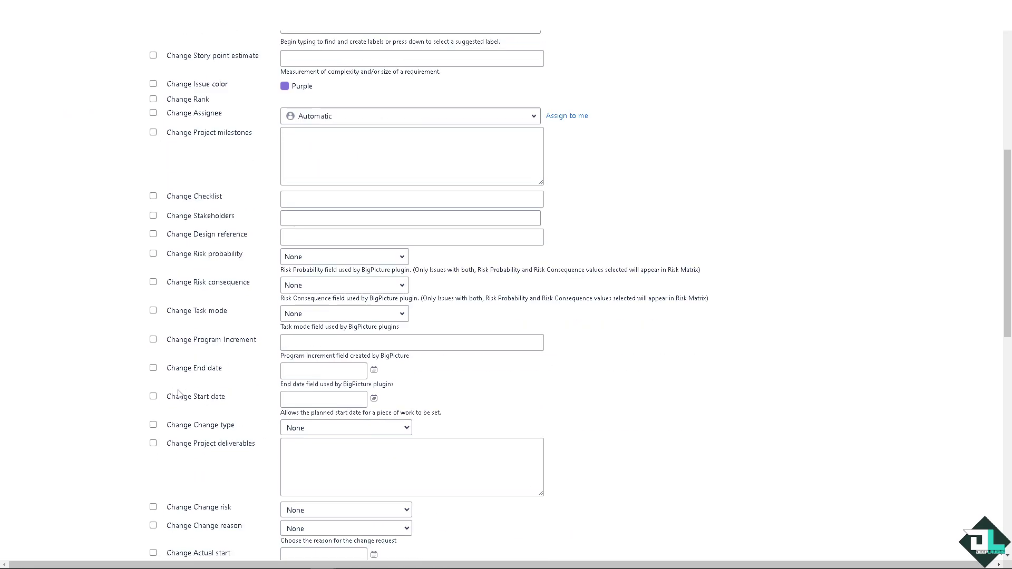
scroll(178, 393, down, 12)
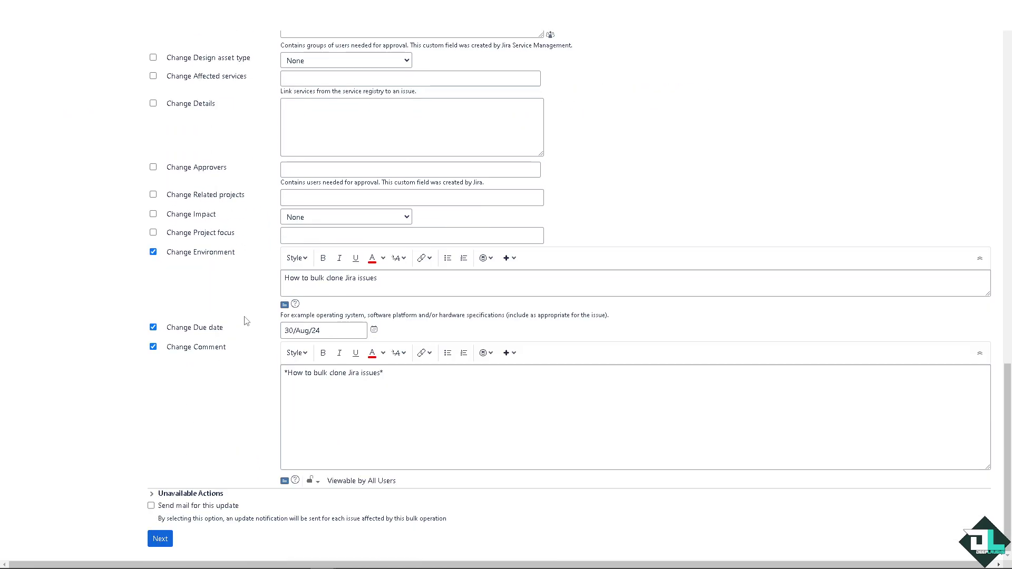
scroll(246, 321, up, 12)
scroll(246, 321, down, 10)
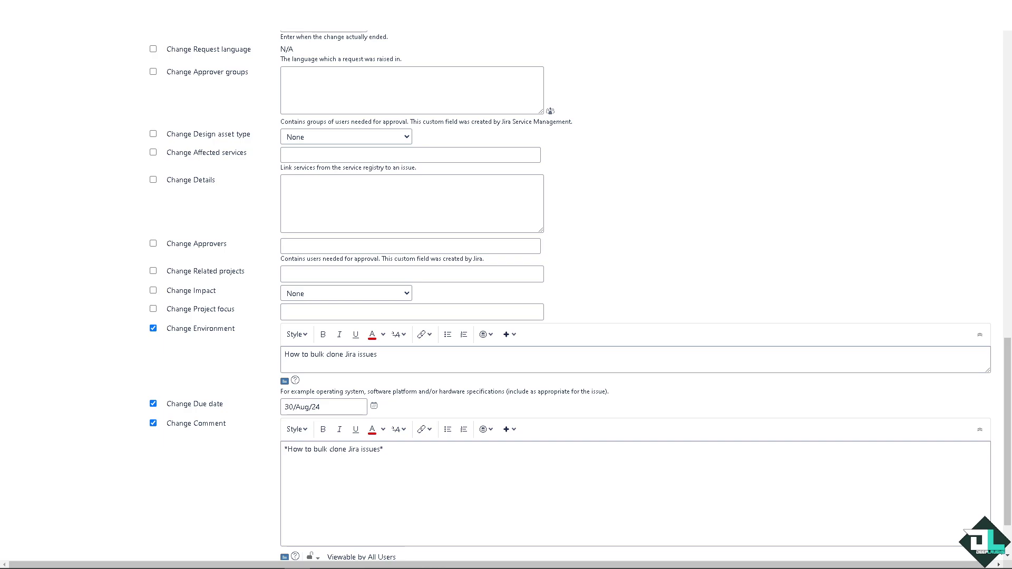
Step: Review the confirmation list and confirm the bulk edit of all 24 issues
scroll(306, 273, down, 1)
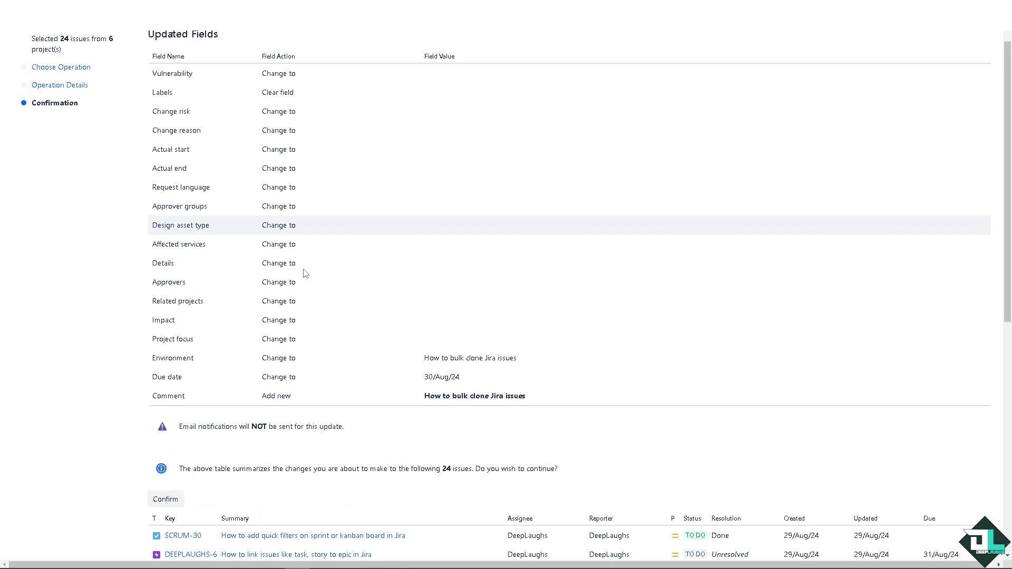
scroll(306, 273, down, 9)
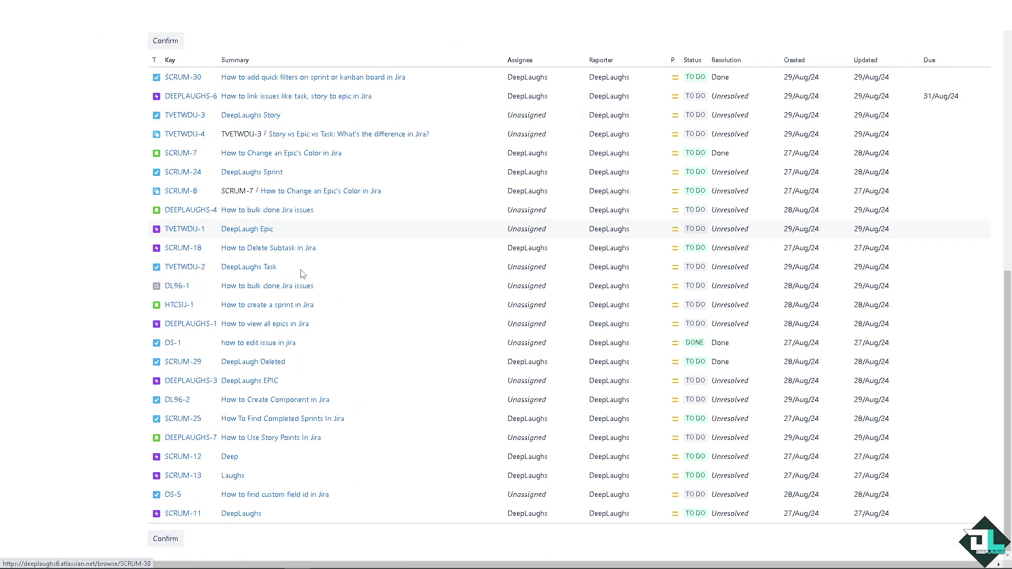
scroll(161, 533, up, 4)
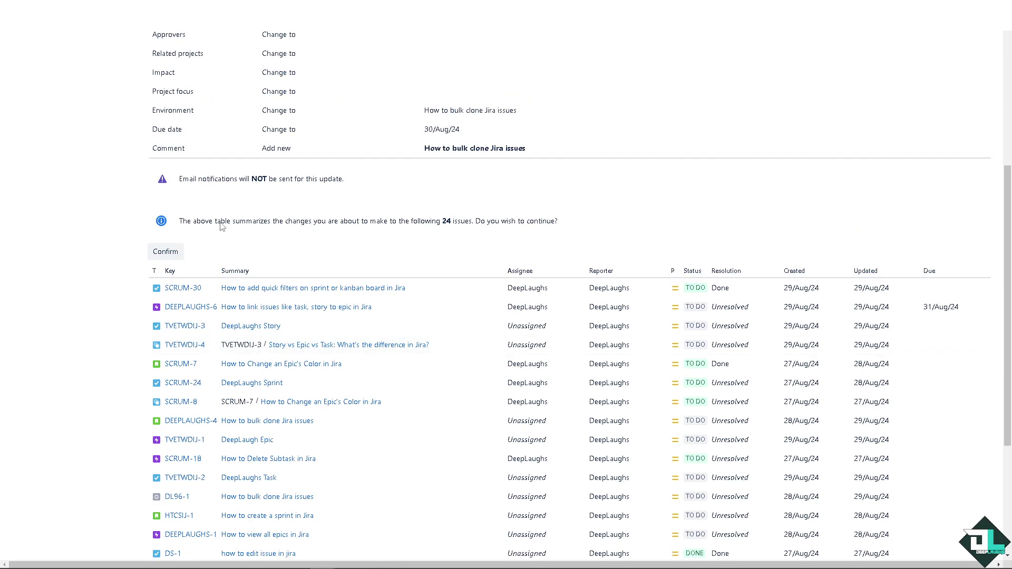
click(170, 255)
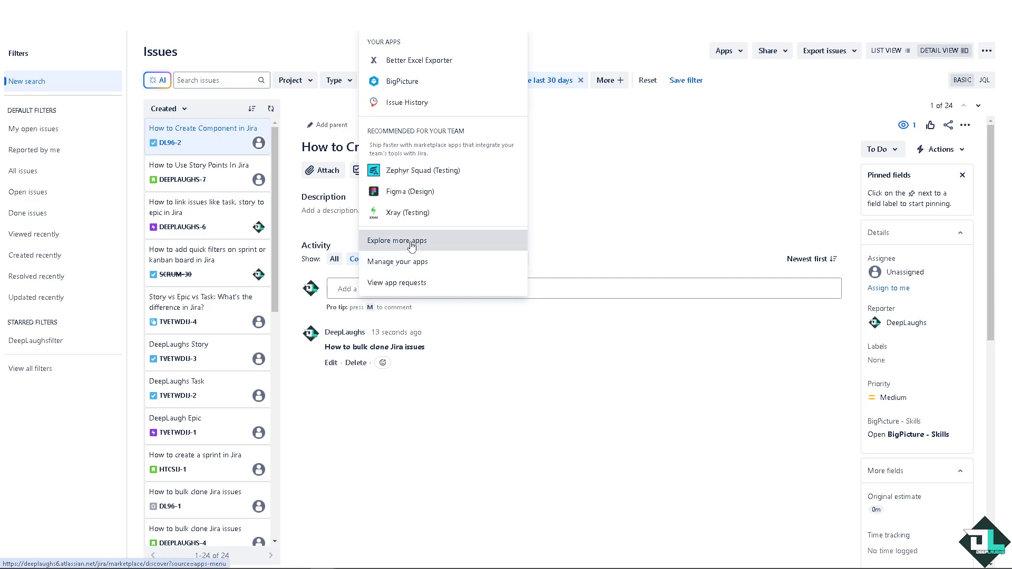
Step: Search the Marketplace for 'bulk clone' and open the Deep Clone for Jira app page
click(413, 242)
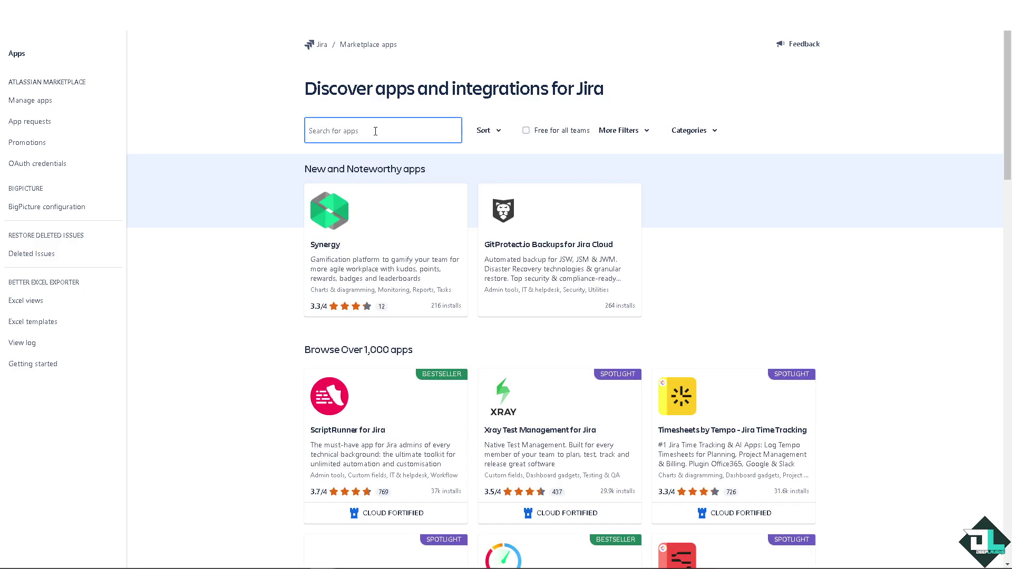
text(bluk)
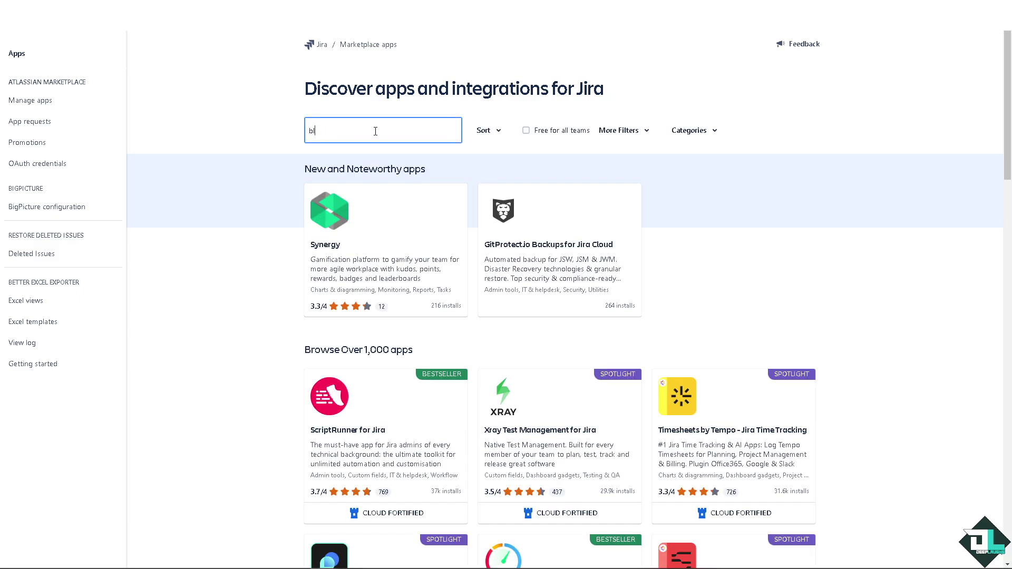
key(BackSpace)
text(bluk)
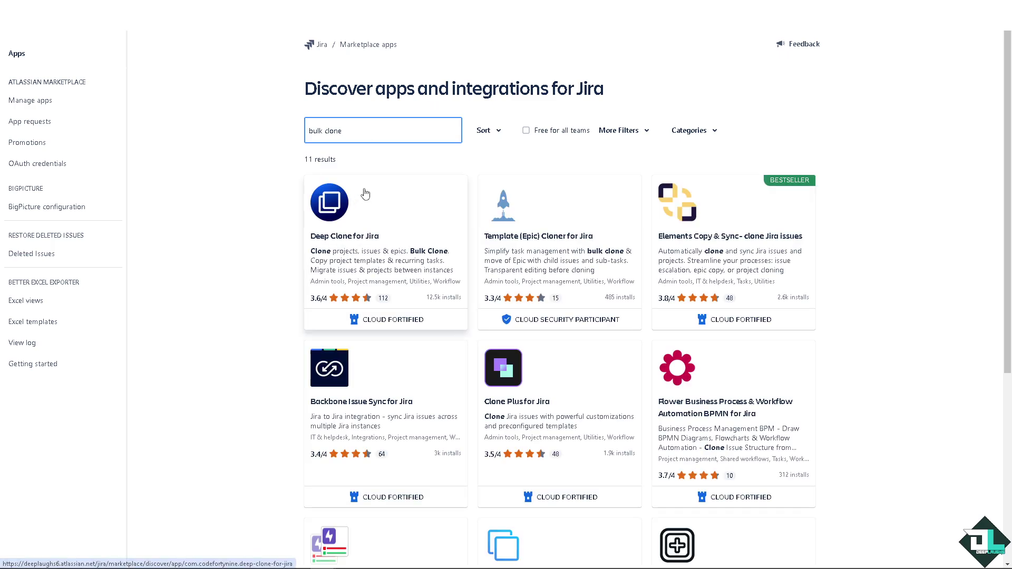
scroll(365, 195, down, 2)
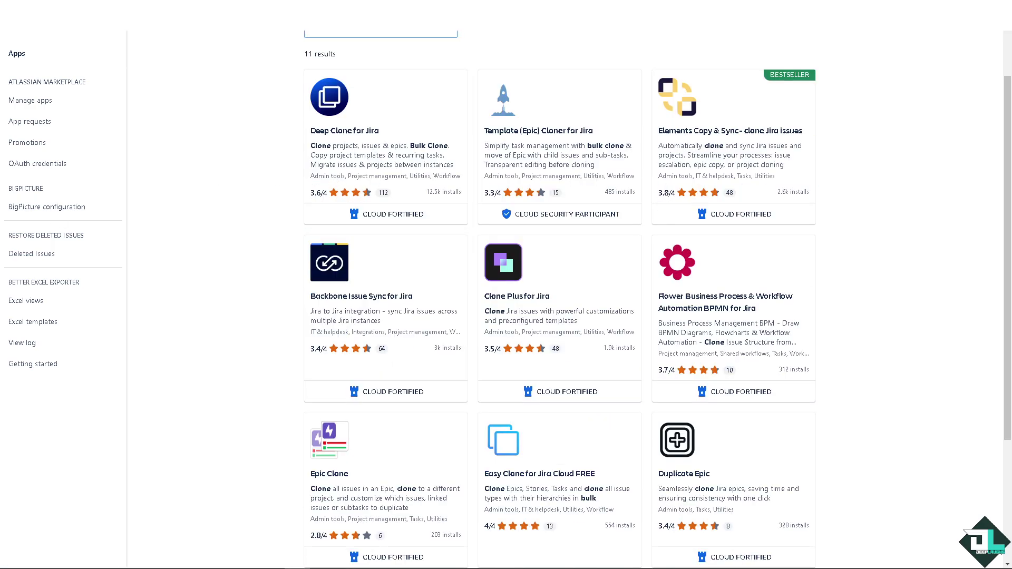
scroll(524, 339, down, 2)
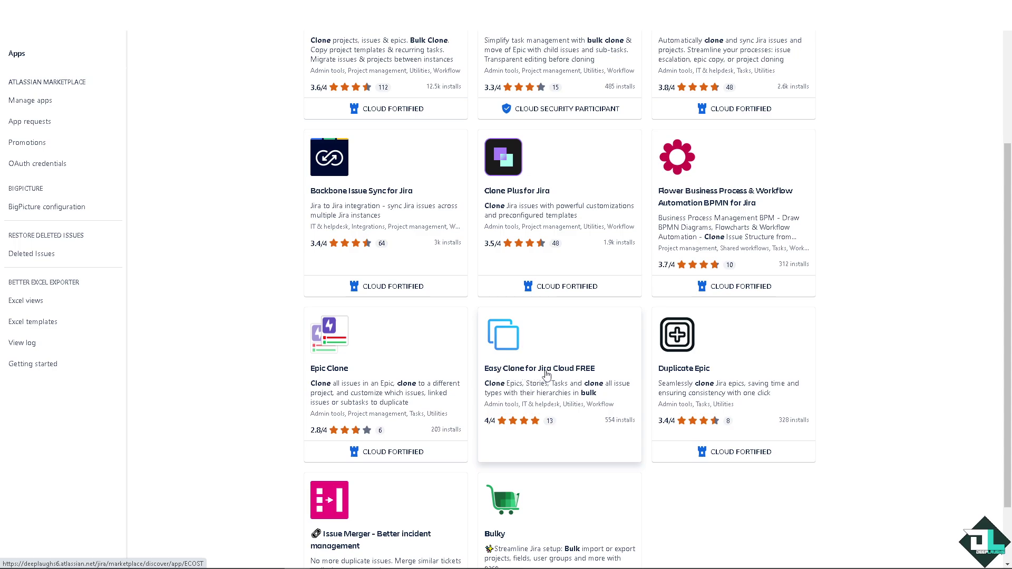
scroll(546, 375, up, 4)
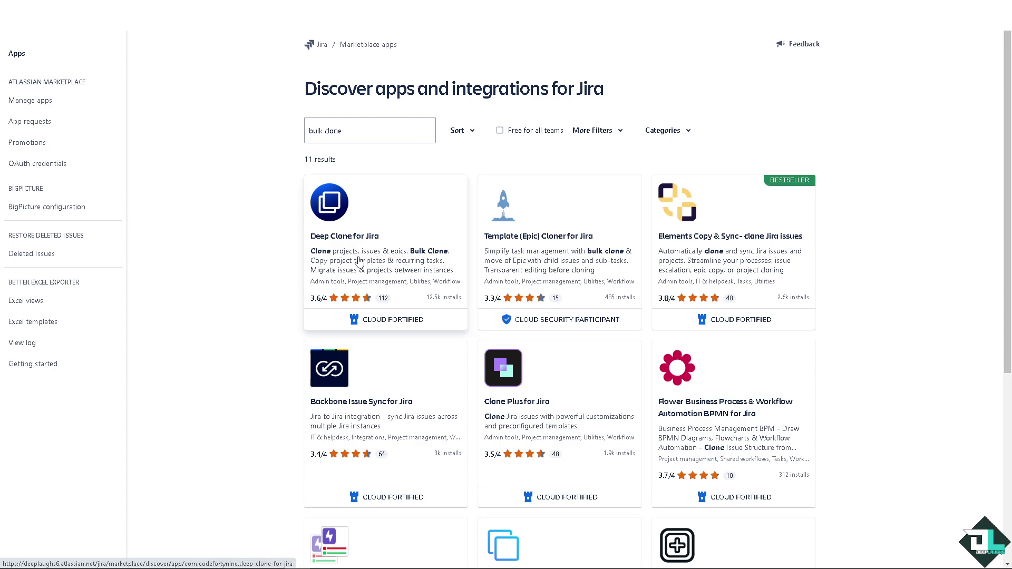
click(358, 260)
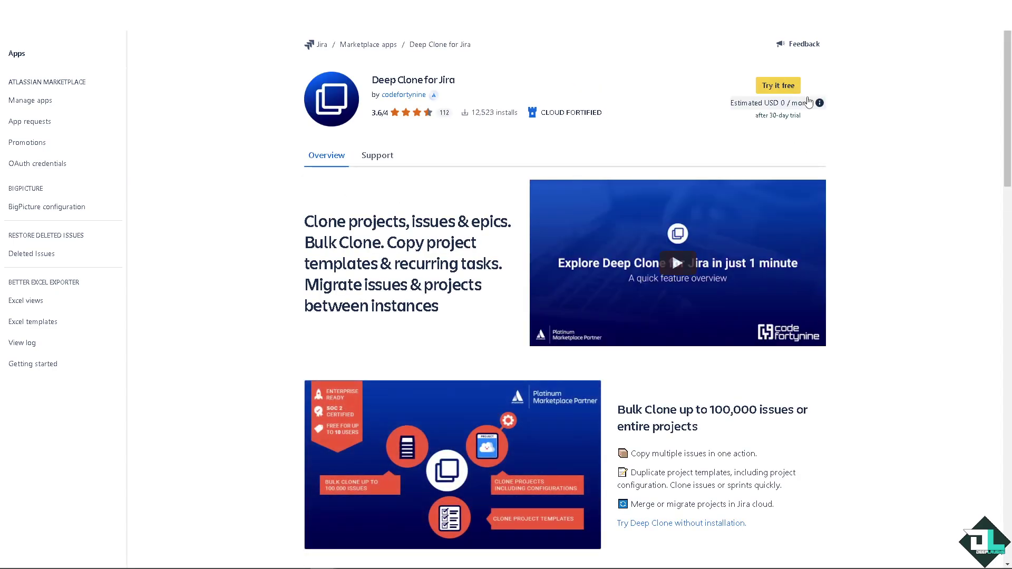
Step: Install Deep Clone for Jira through Try it free and Start free trial
click(778, 91)
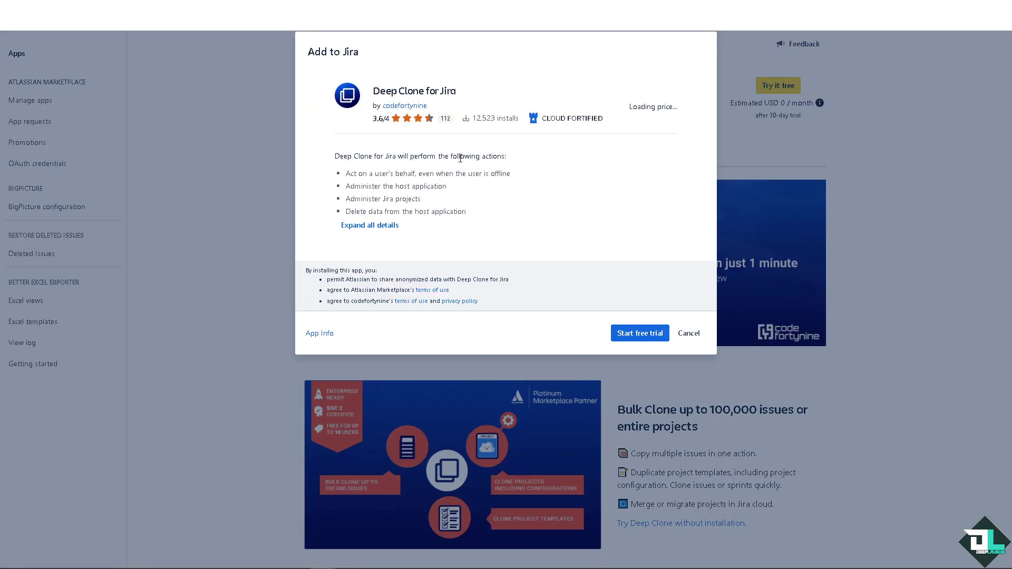
click(639, 346)
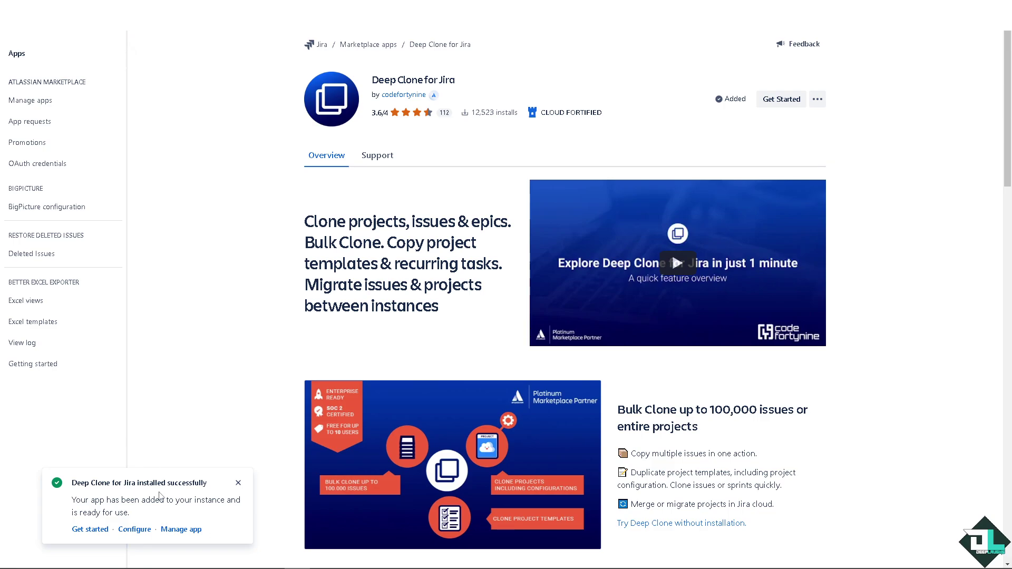
Step: In Deep Clone's configuration, disable cloning of attachments, comments and work logs and save
click(134, 530)
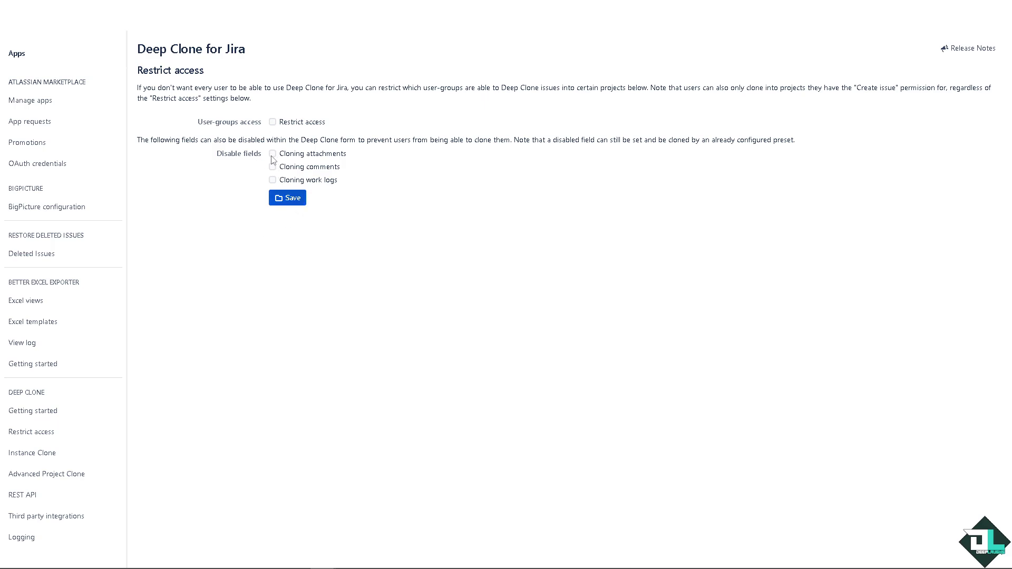
click(273, 154)
click(273, 166)
click(273, 180)
click(294, 203)
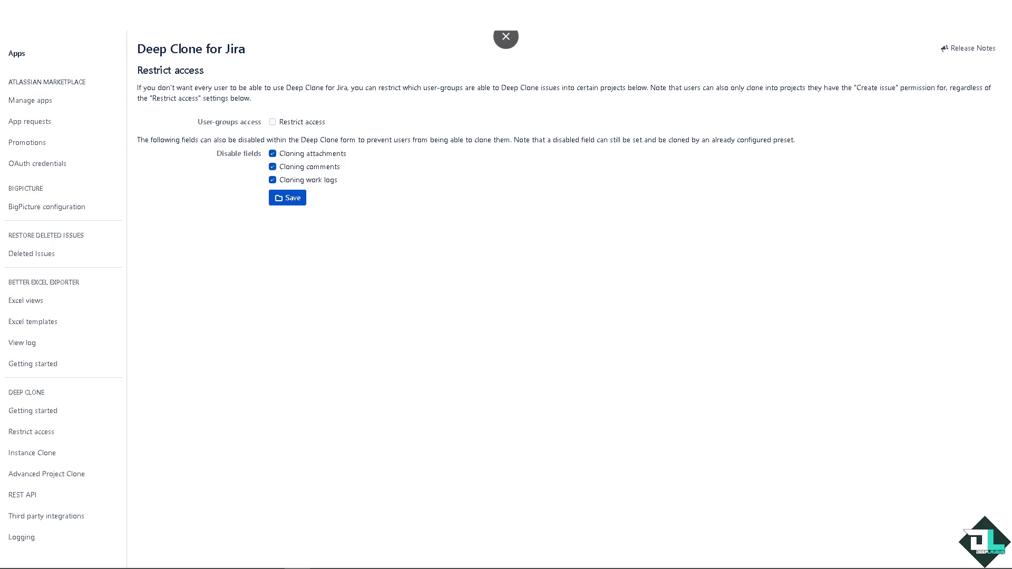
Step: Go to the DL96 project backlog and open issue DL96-2's details and actions
click(169, 16)
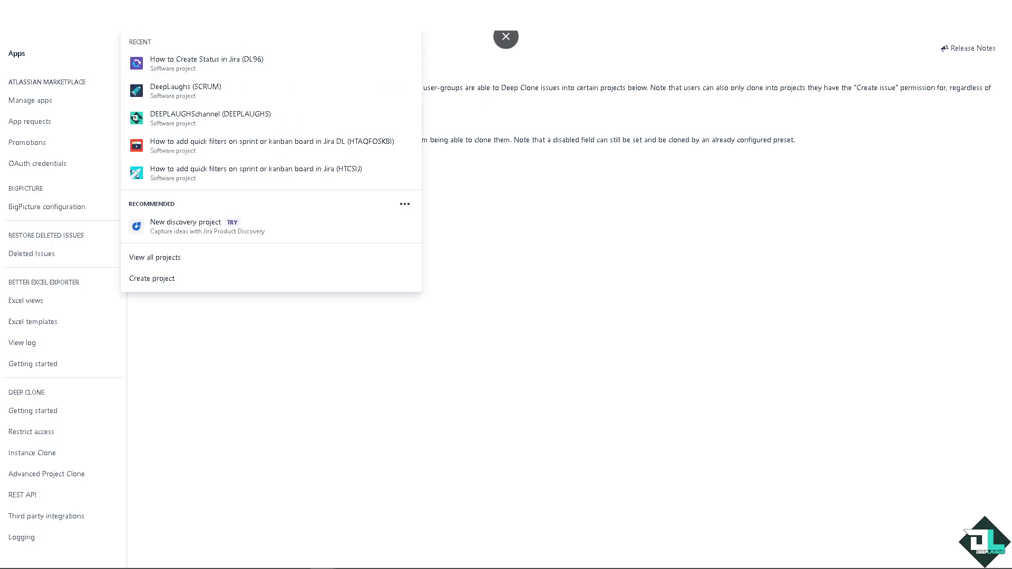
click(246, 69)
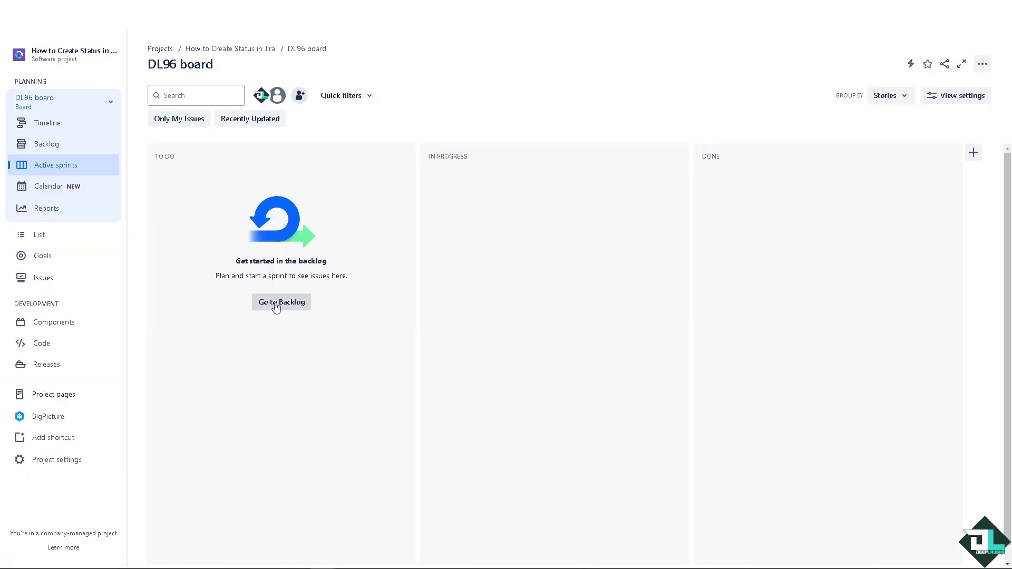
click(275, 305)
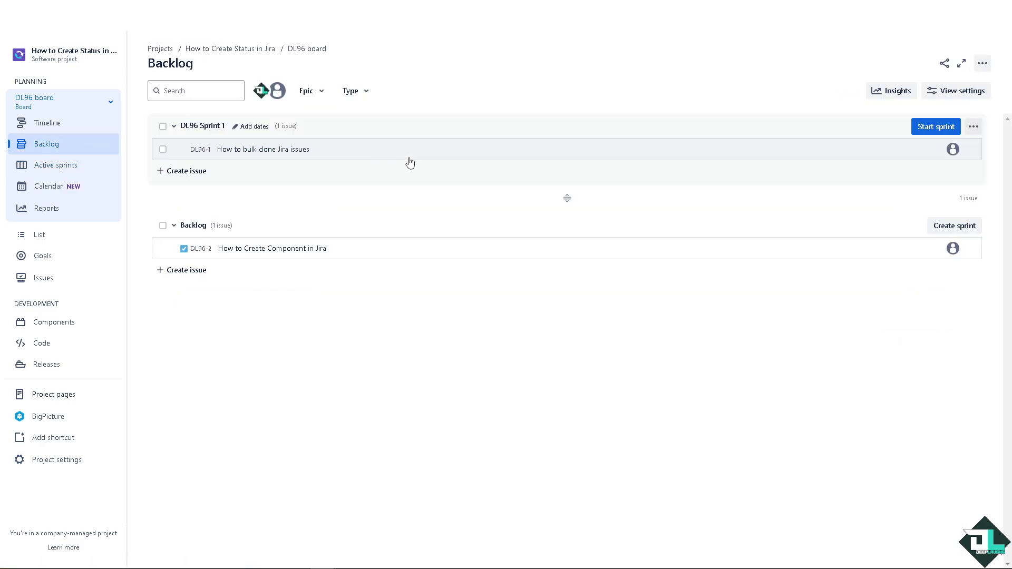
click(294, 245)
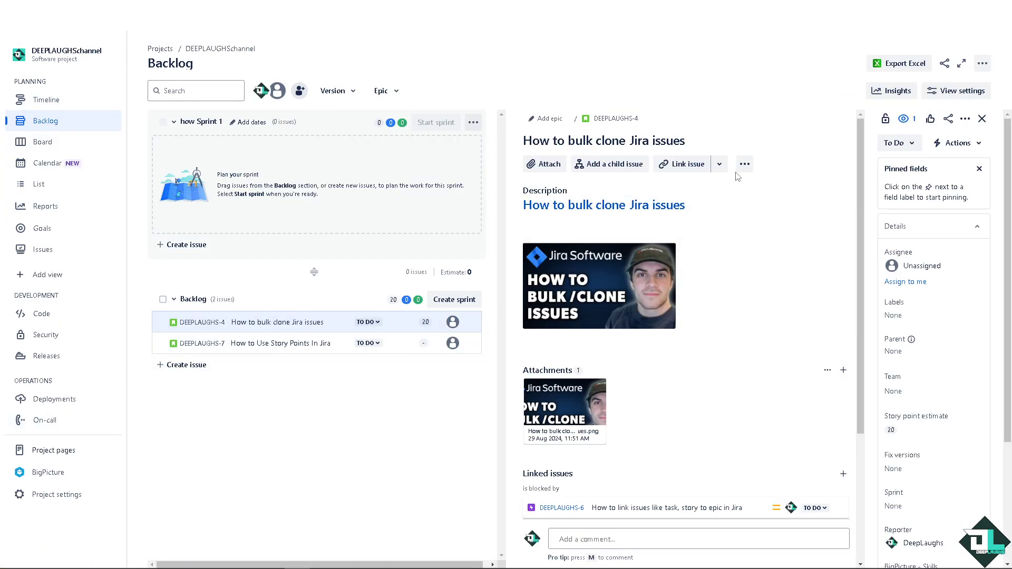
click(744, 165)
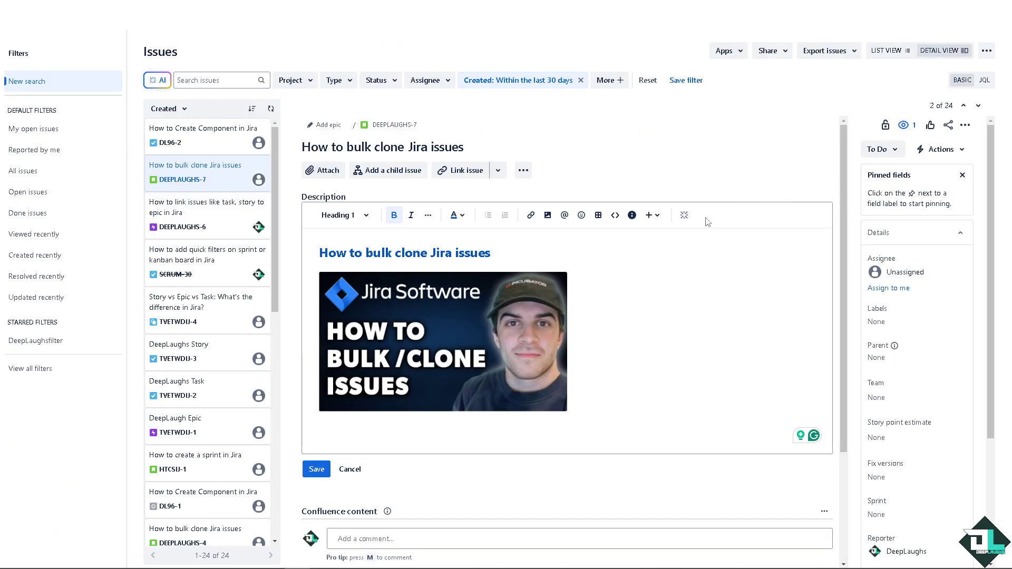
Step: Launch Deep Clone on the bulk clone issue and go to its Manage presets page
click(964, 126)
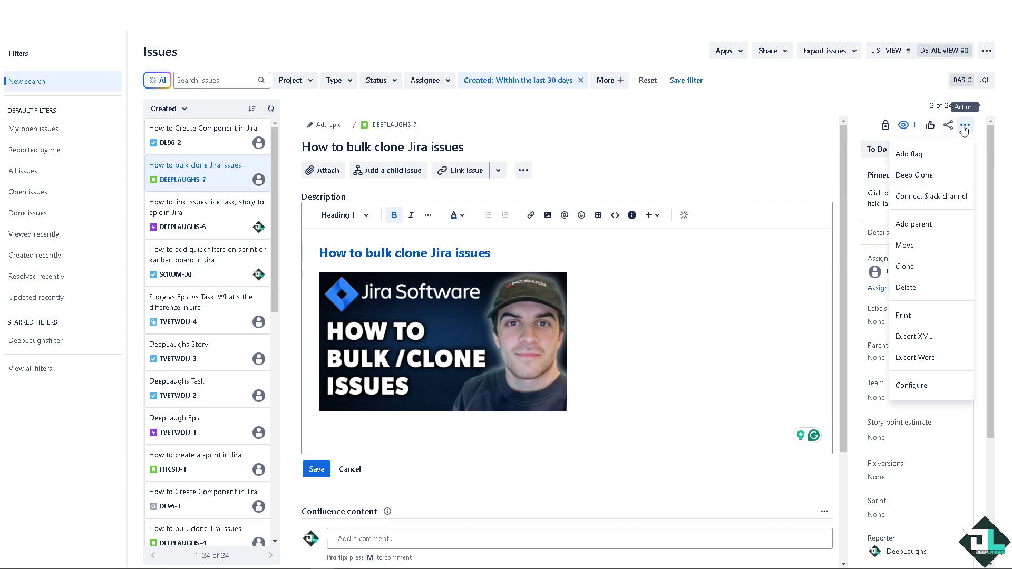
click(964, 126)
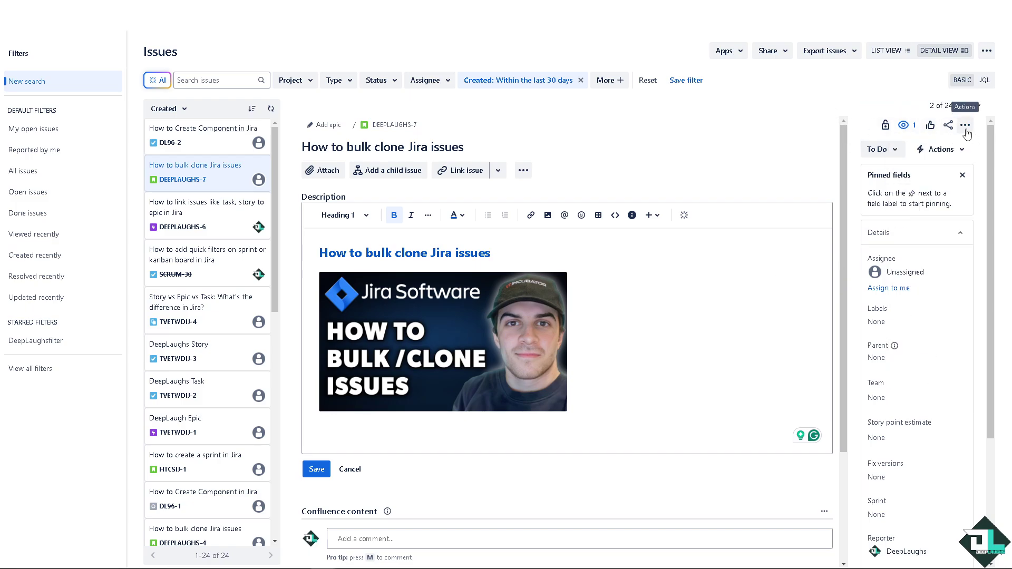
click(965, 126)
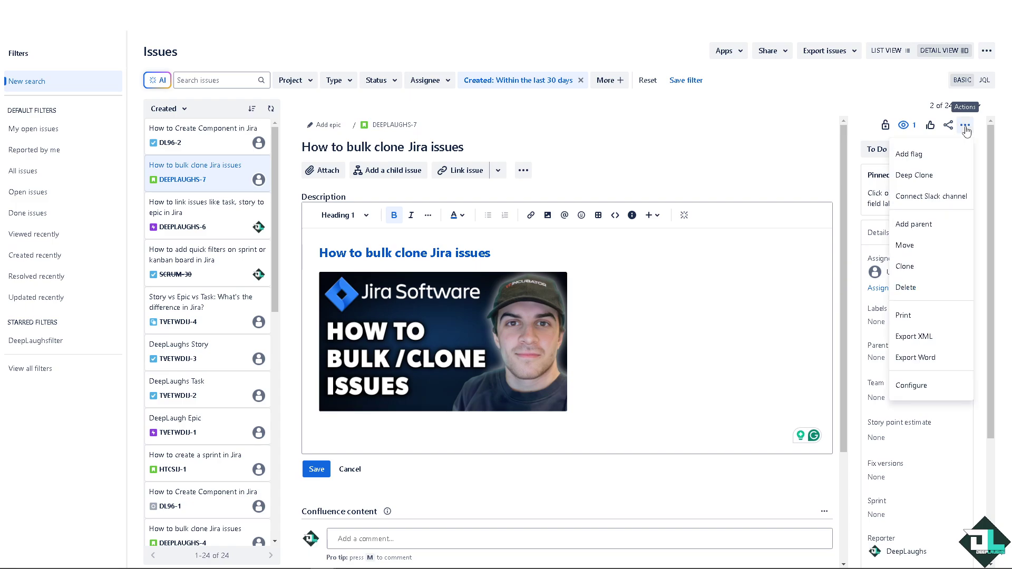
click(926, 175)
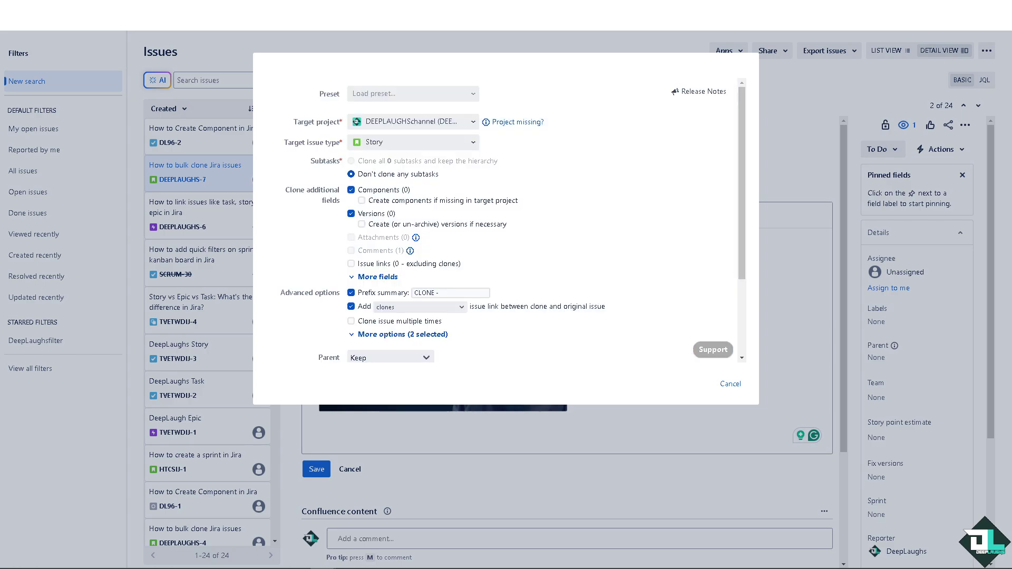
click(443, 95)
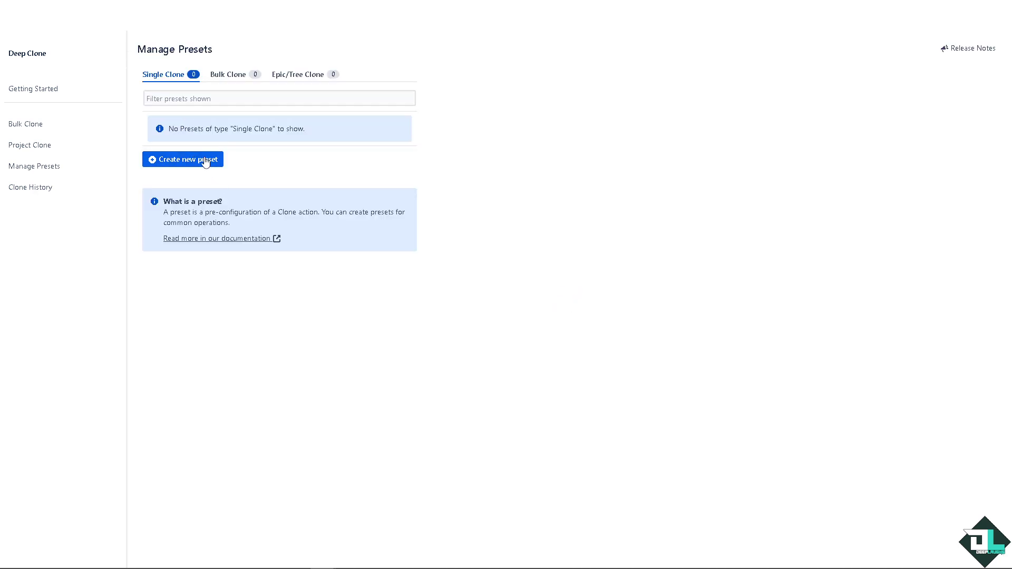
Step: Create a new Bulk Clone preset named 'DeepLaugh Bulk Clone'
click(234, 78)
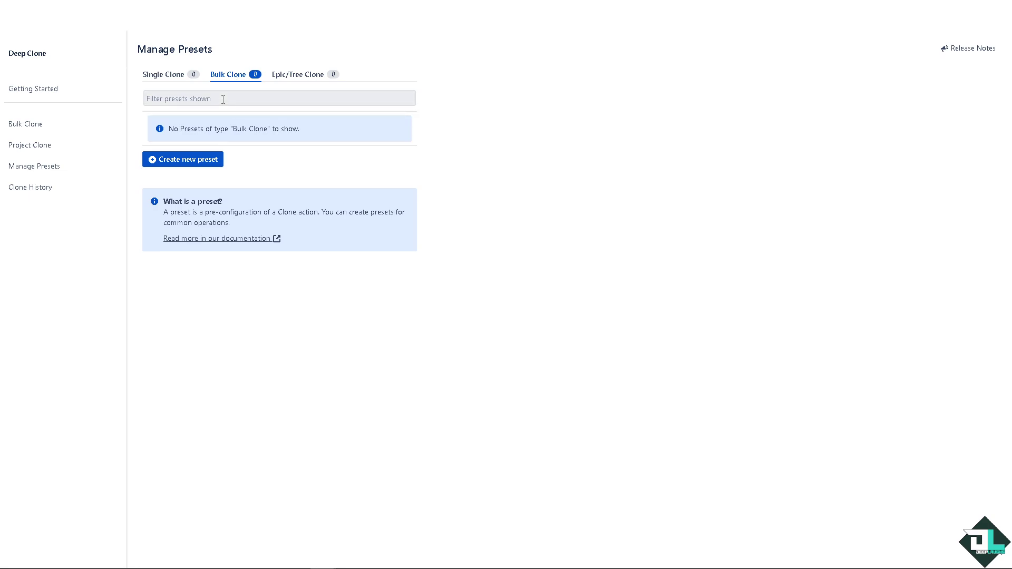
click(223, 100)
click(202, 161)
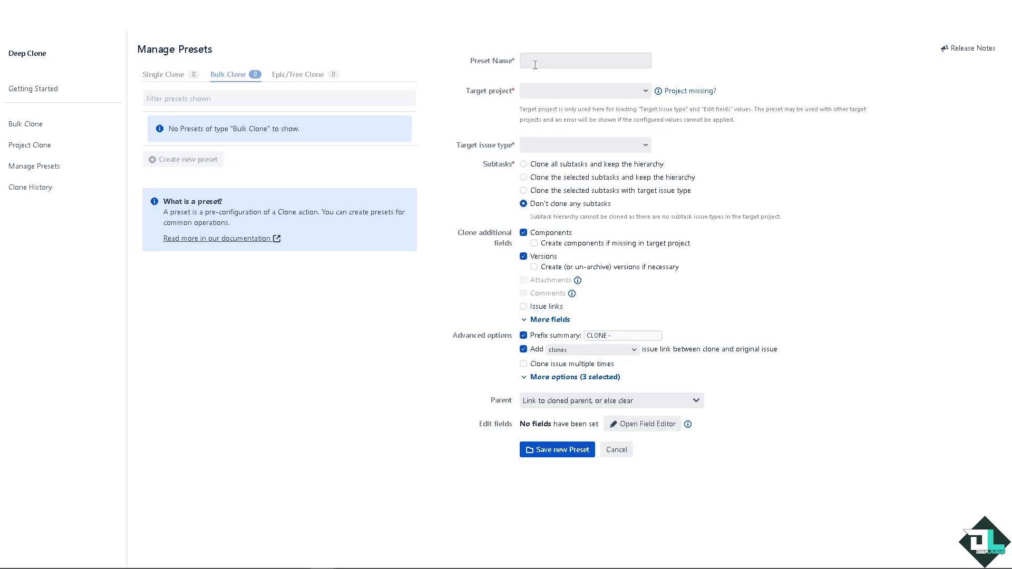
click(534, 63)
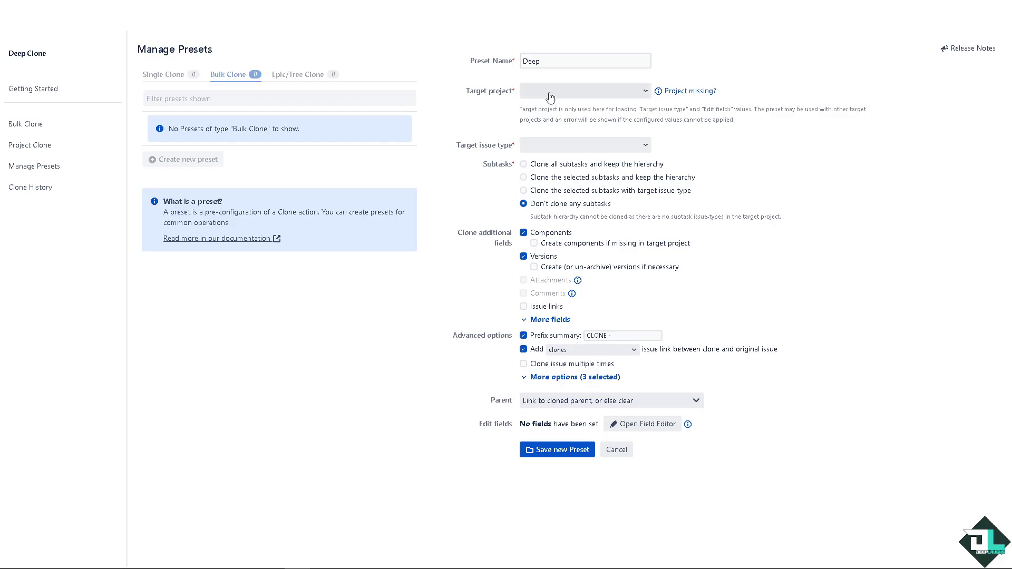
click(562, 62)
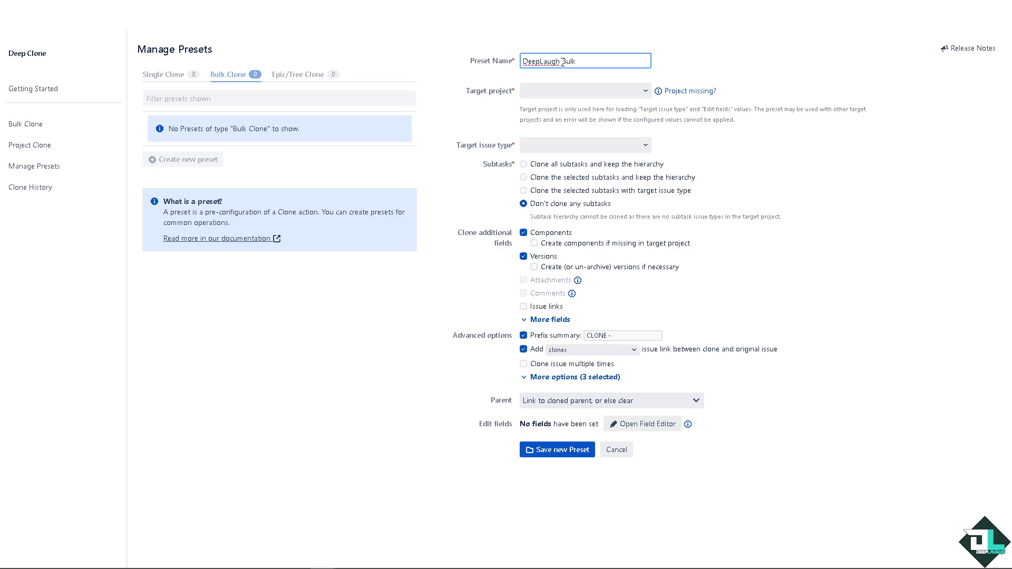
Step: Set target project DEEPLAUGHSchannel, issue type Task, clone all subtasks as Subtask type
click(564, 89)
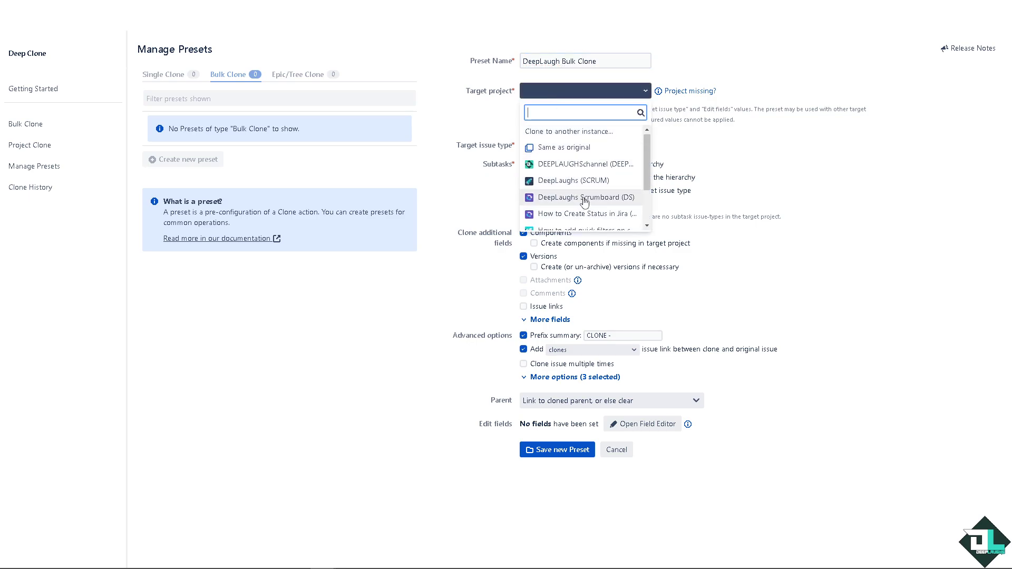
click(586, 166)
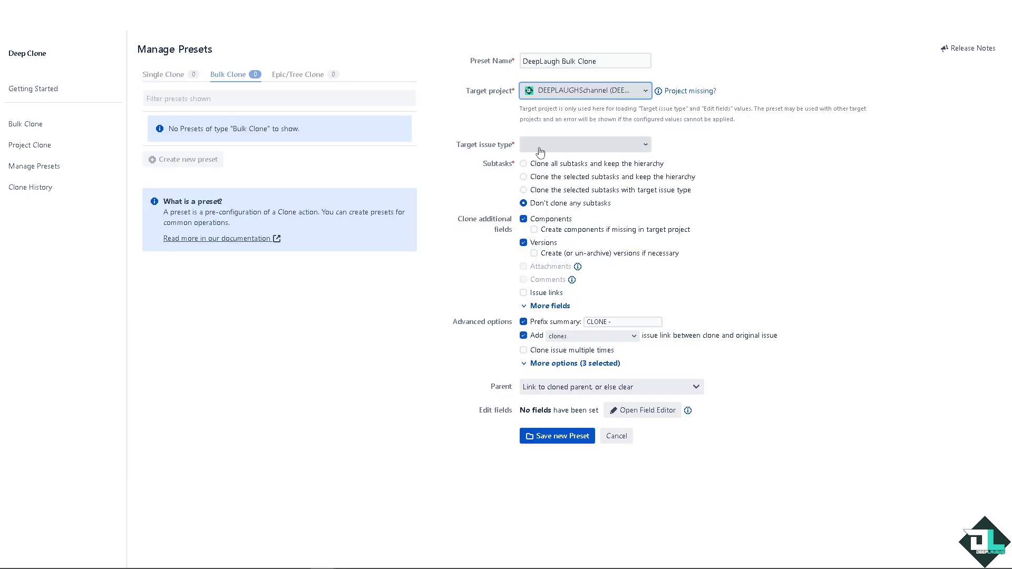
click(578, 149)
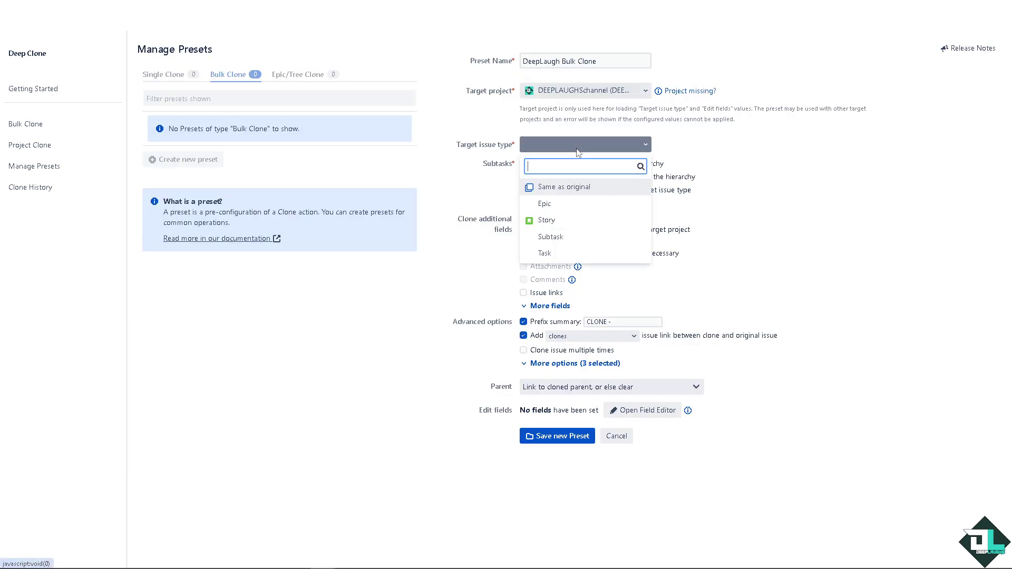
click(548, 253)
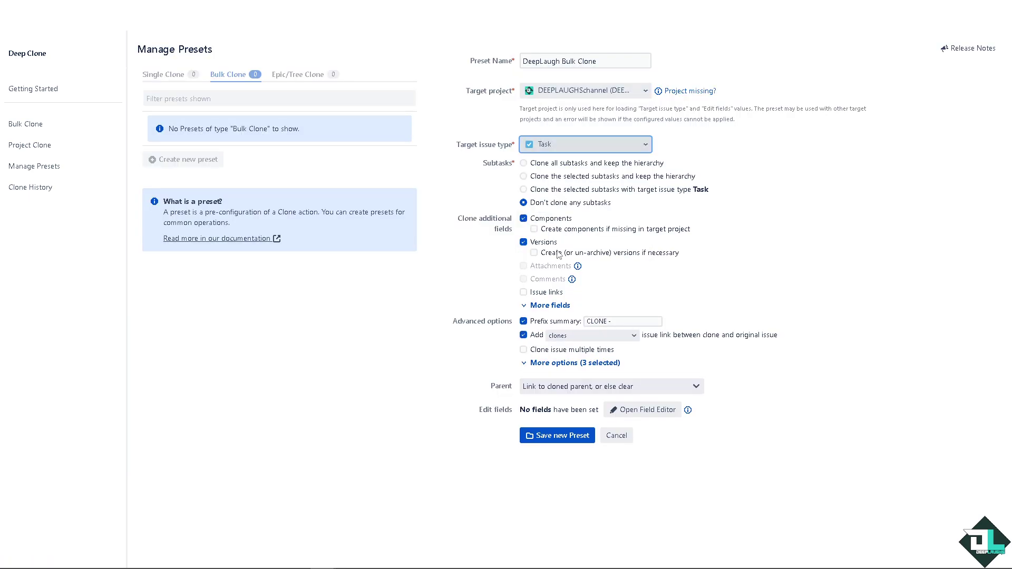
click(524, 164)
click(524, 187)
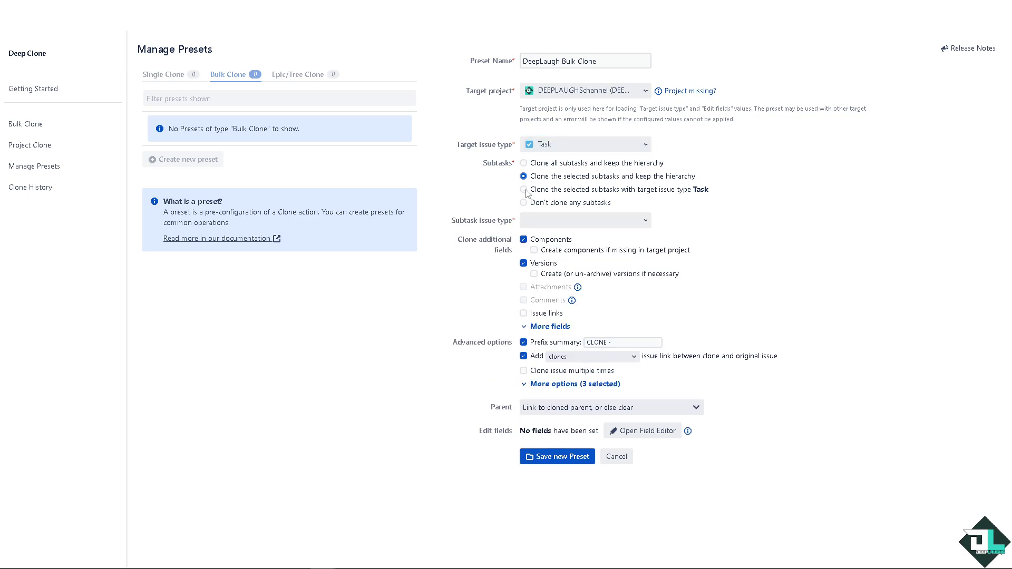
click(524, 164)
click(550, 232)
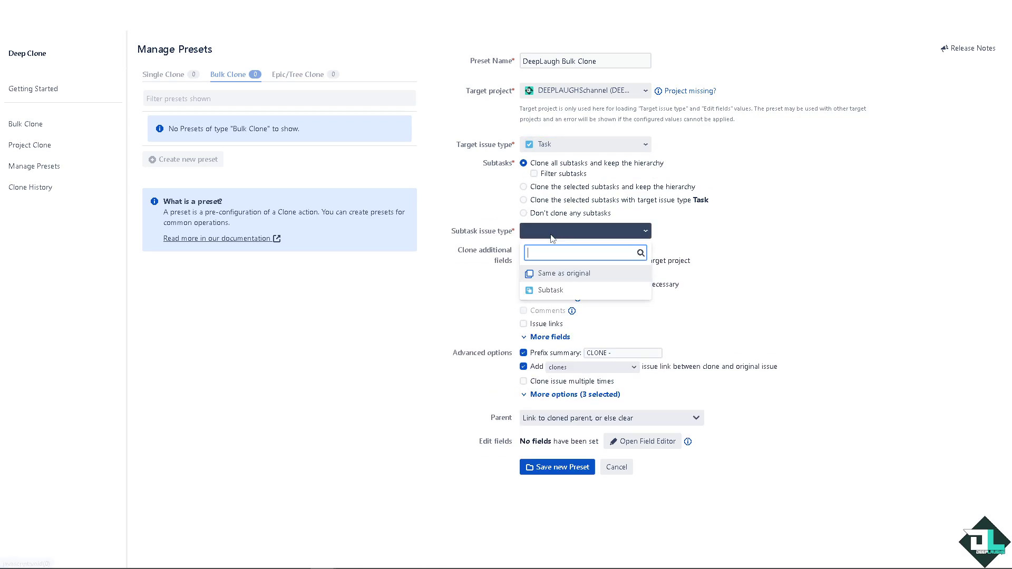
click(551, 290)
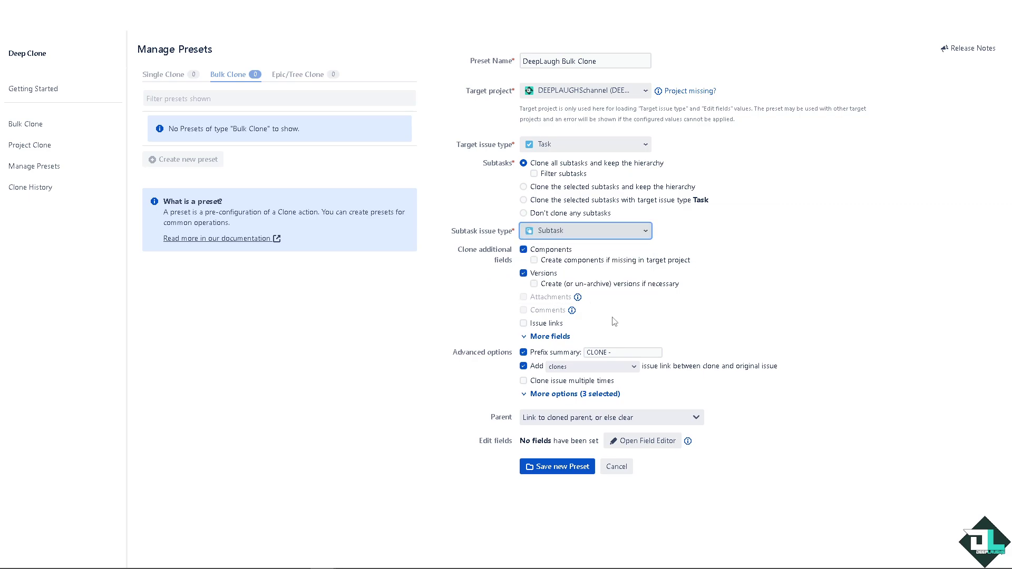
Step: Save the new bulk clone preset and collapse the Deep Clone sidebar
click(558, 466)
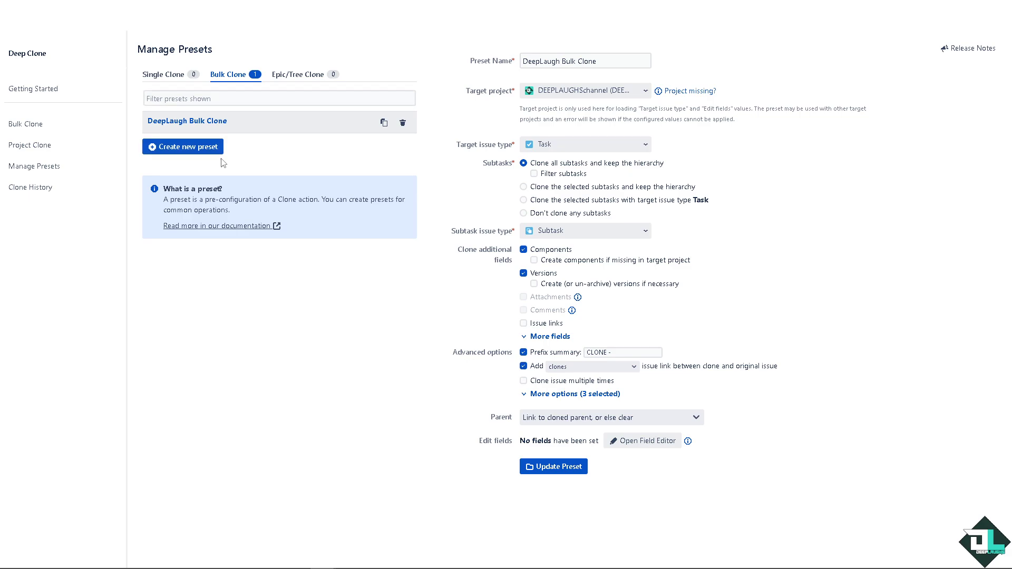
click(554, 467)
click(554, 467)
click(126, 56)
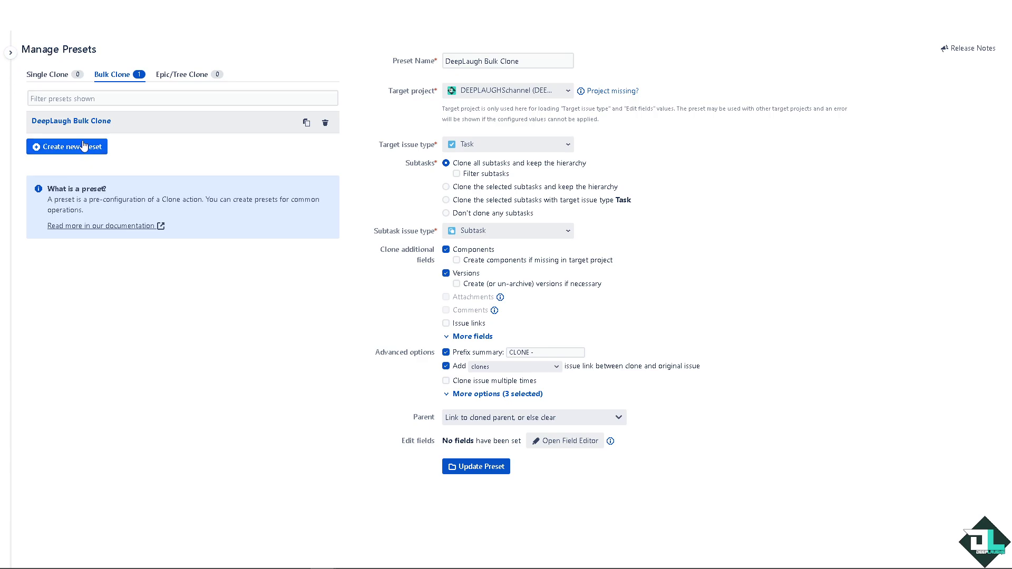
mouse_move(7, 94)
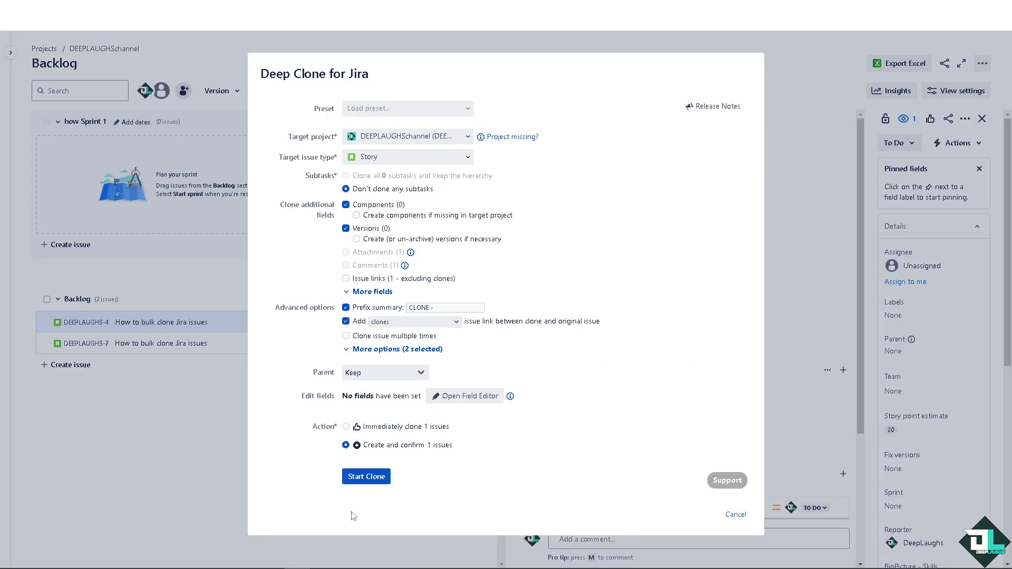
Step: Start the clone, creating and confirming 1 issue as a Story
click(379, 481)
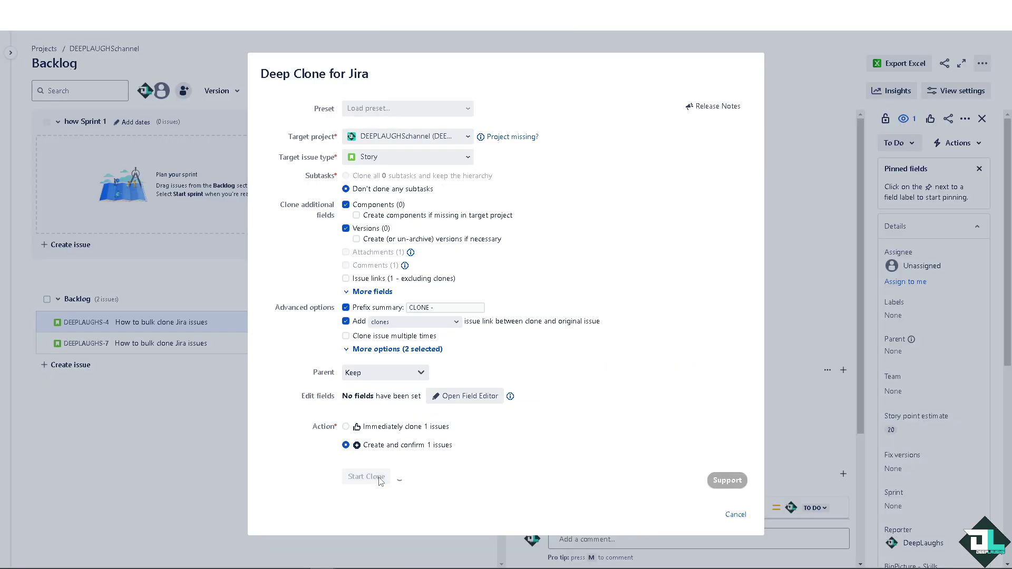